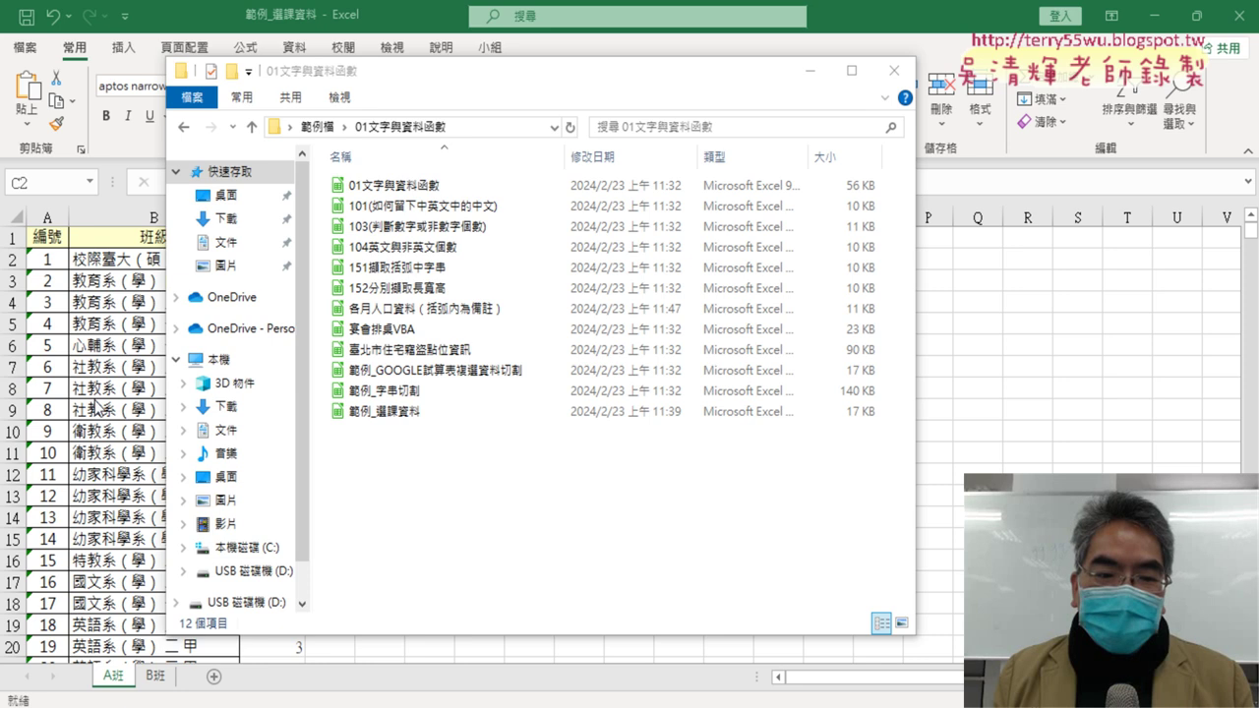
# Select the 範例_選課資料 workbook in File Explorer and bring up its context menu
pyautogui.click(377, 417)
pyautogui.rightClick(423, 416)
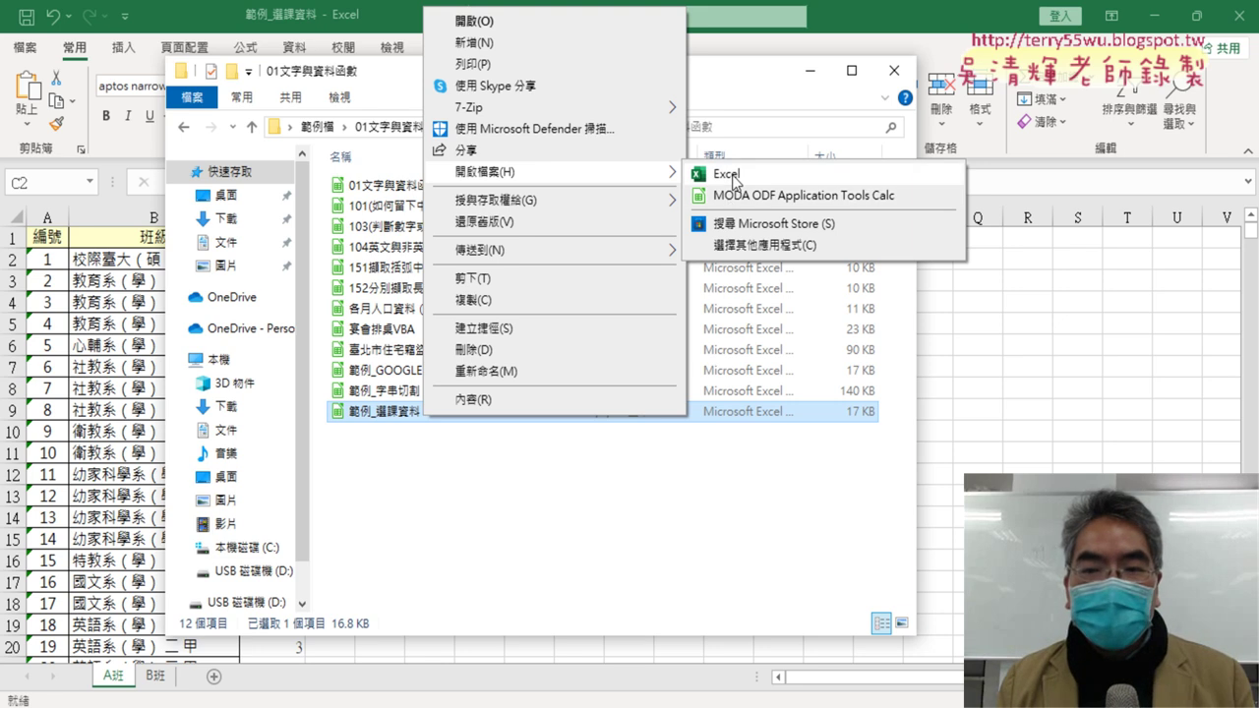
# Inspect columns B and C, then edit C2's =FIND("（",B2)-1 formula in the formula bar
pyautogui.click(154, 217)
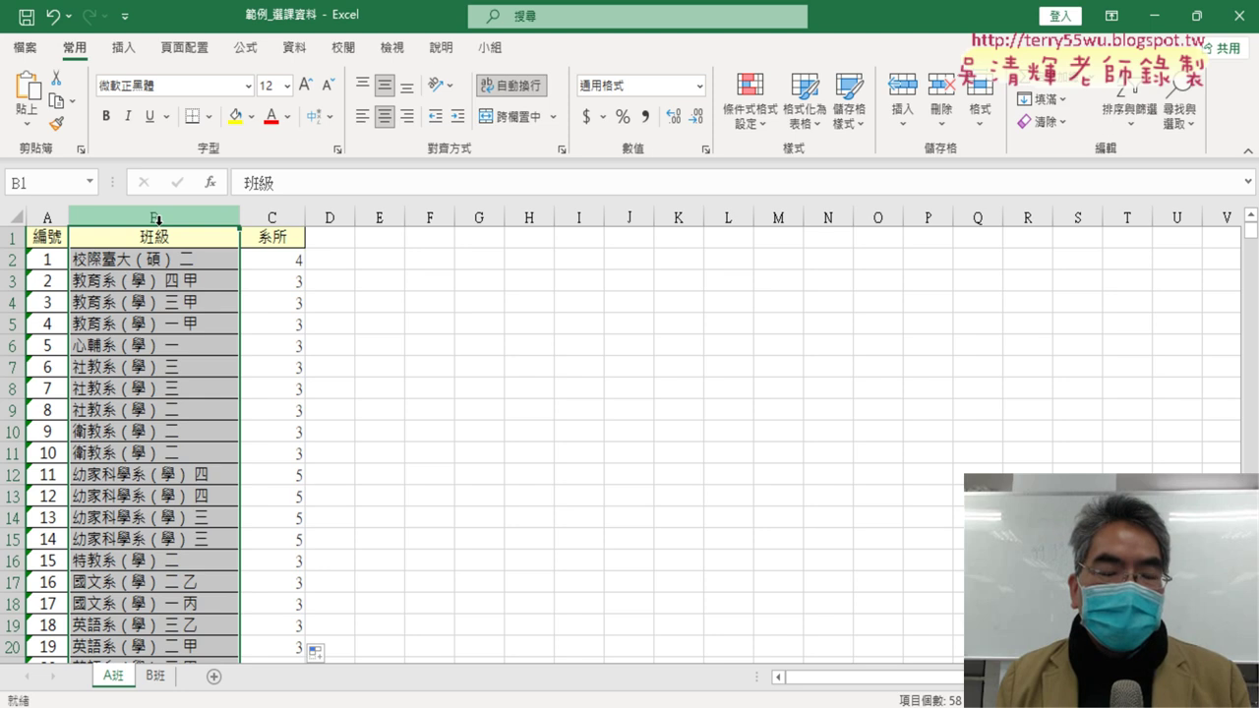
pyautogui.click(272, 217)
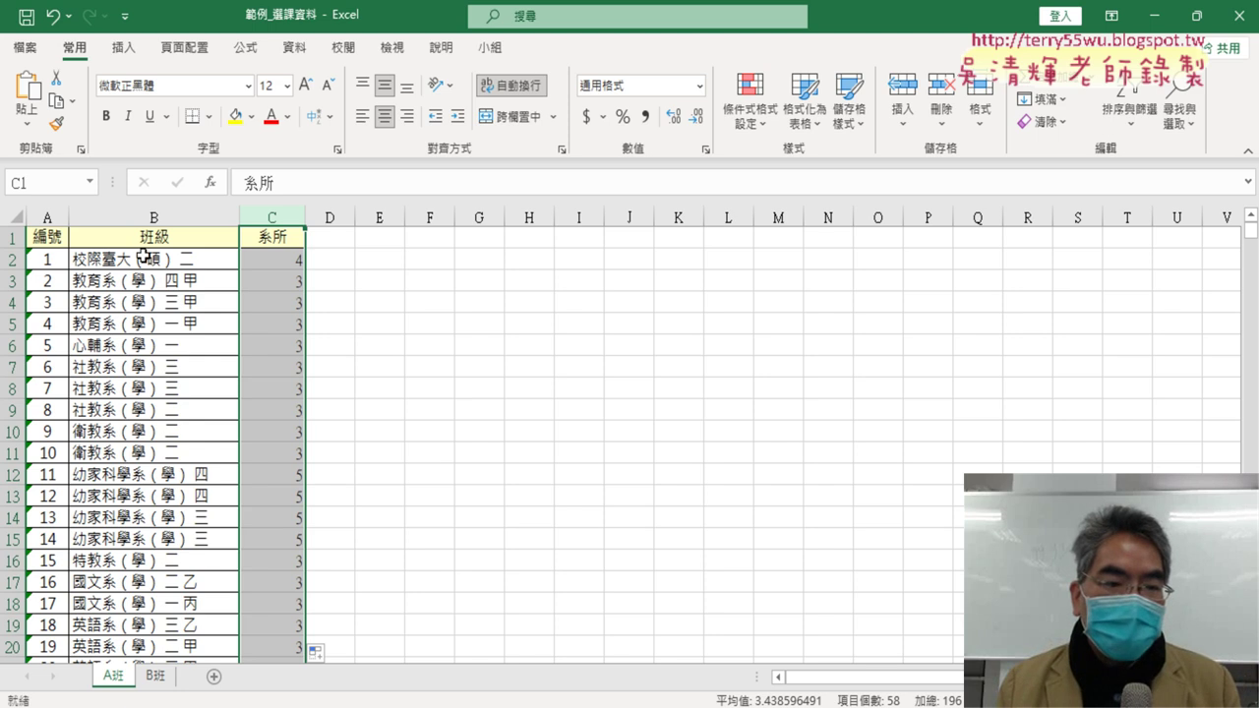
pyautogui.click(283, 265)
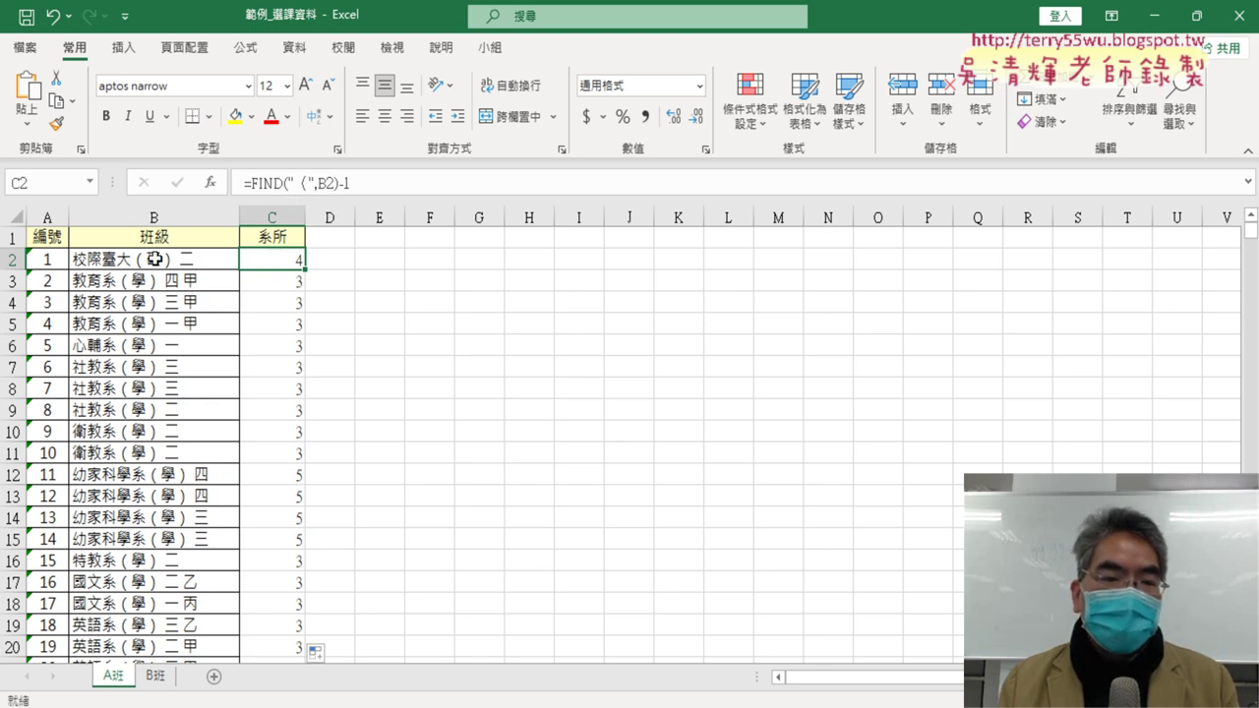
pyautogui.click(376, 178)
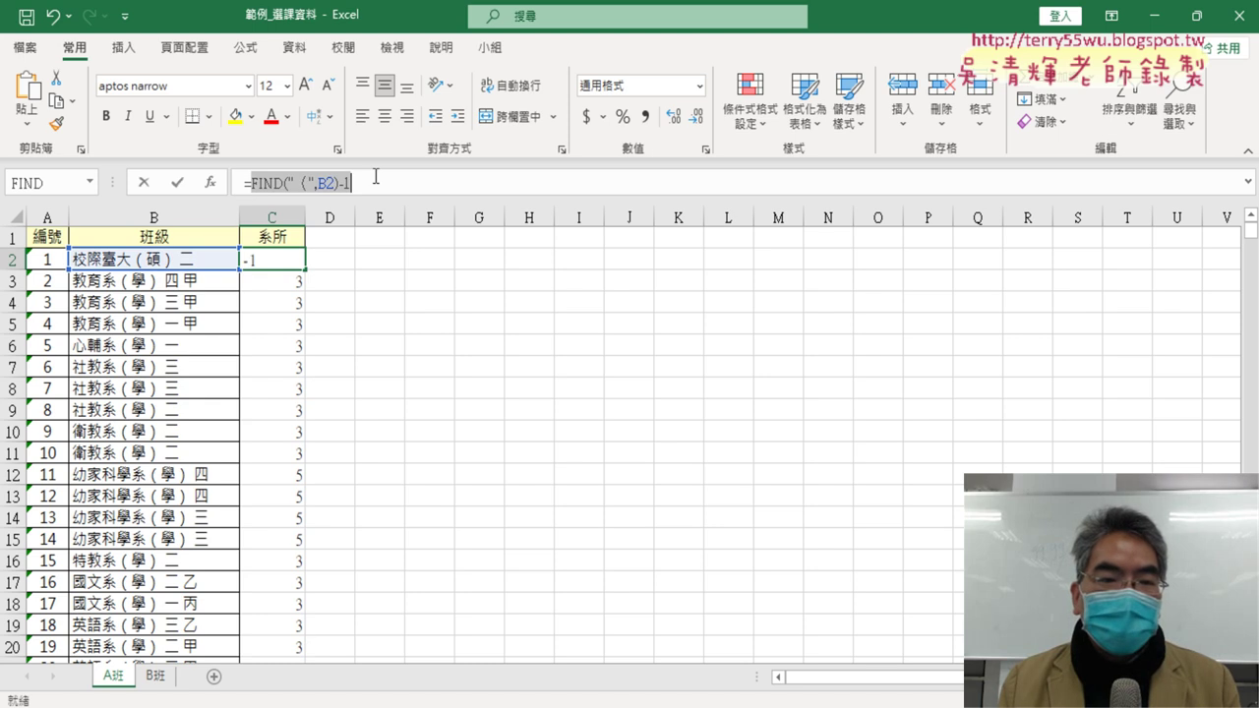
# Cut the FIND formula from C2 and insert an empty LEFT function in its place
pyautogui.rightClick(337, 182)
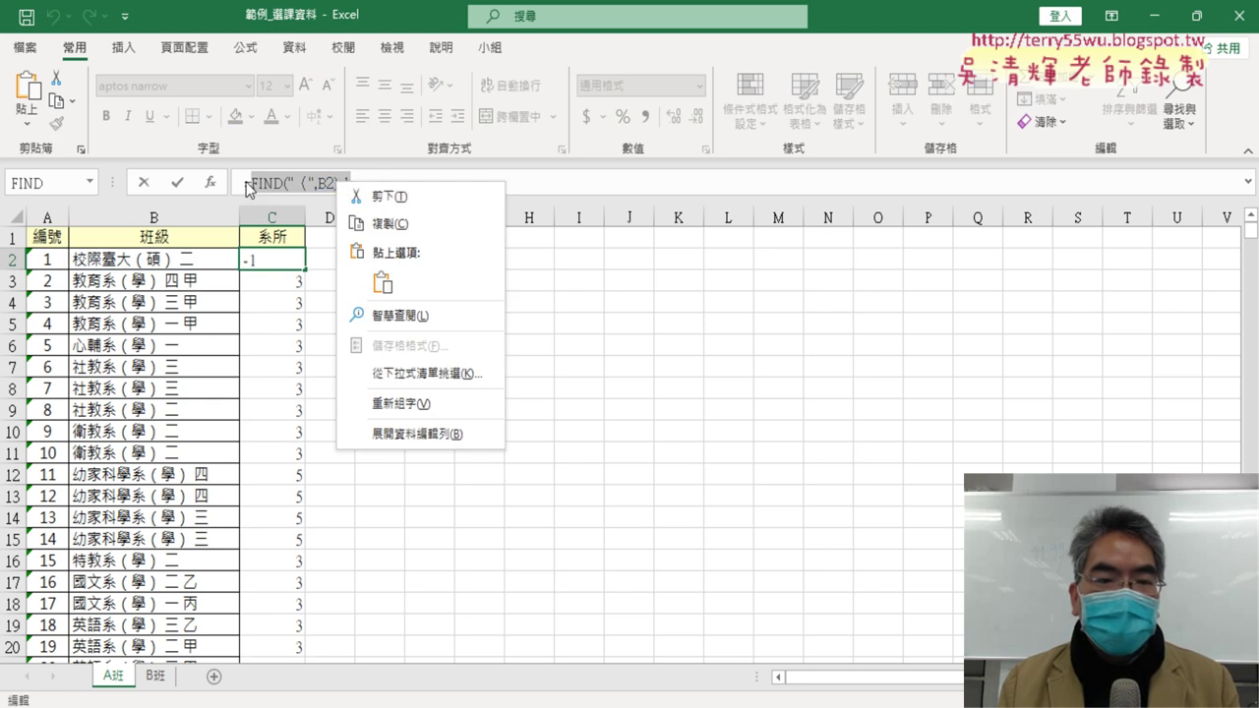
pyautogui.click(417, 197)
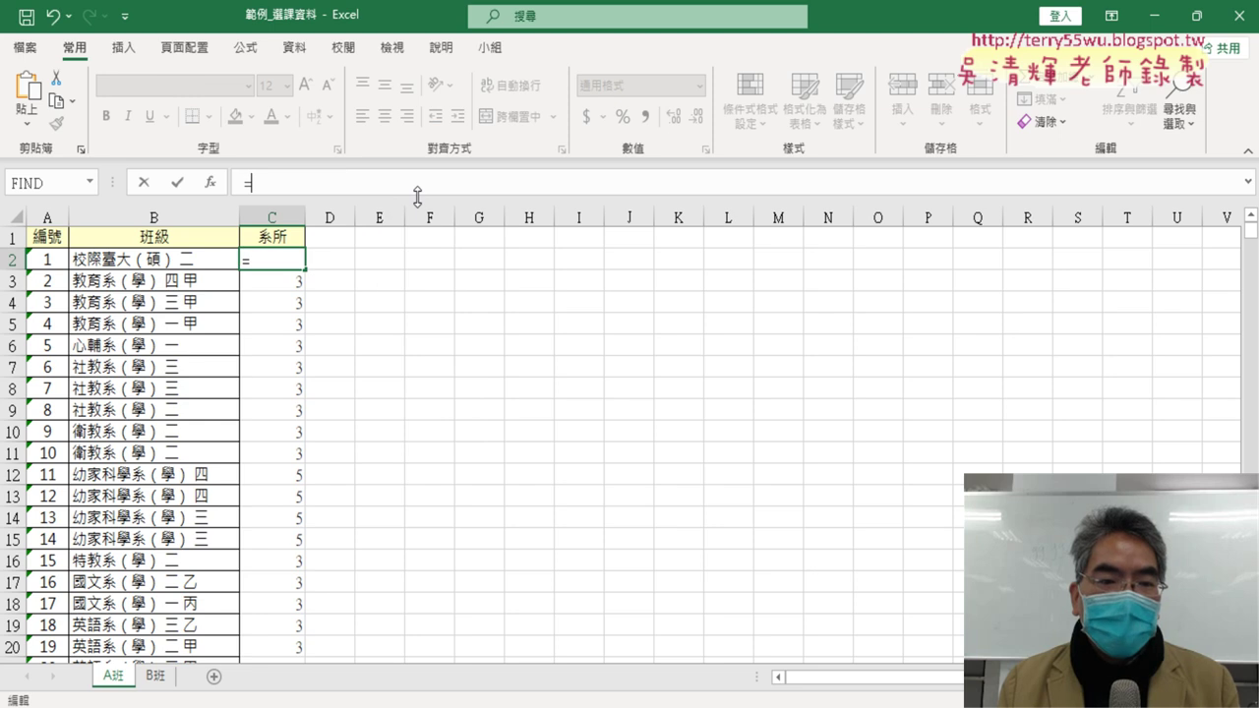
pyautogui.click(210, 185)
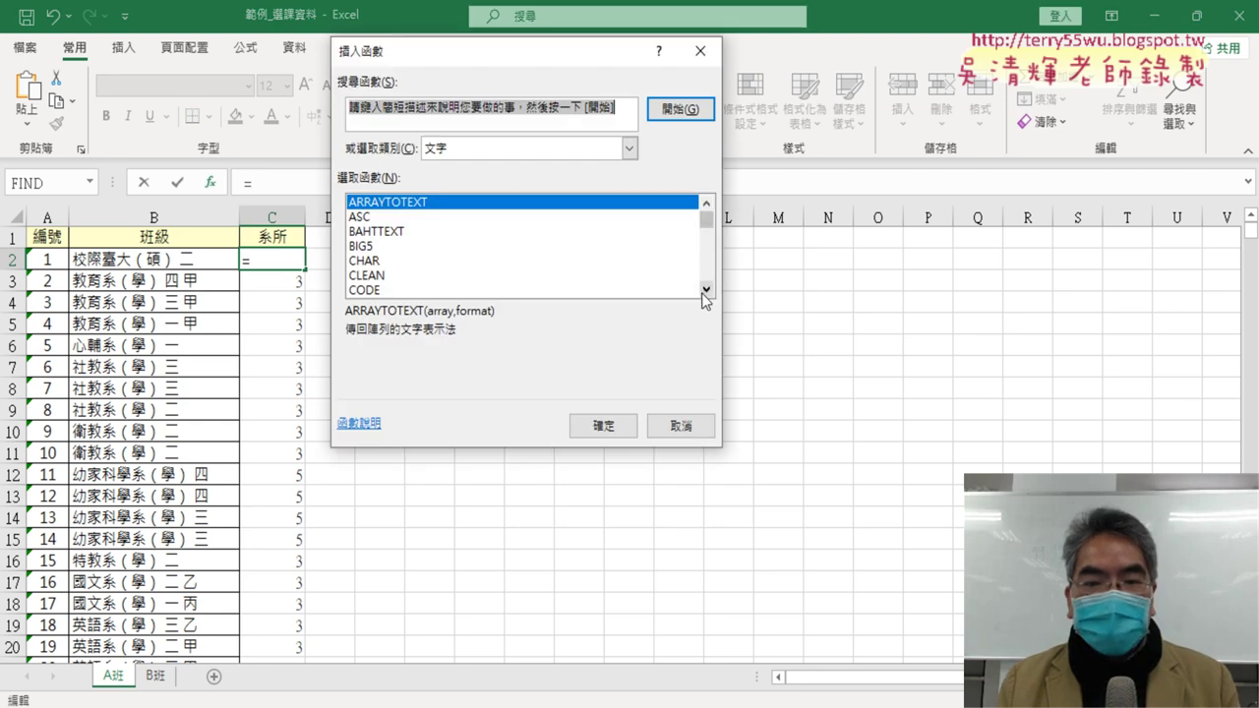
pyautogui.doubleClick(705, 289)
pyautogui.click(705, 290)
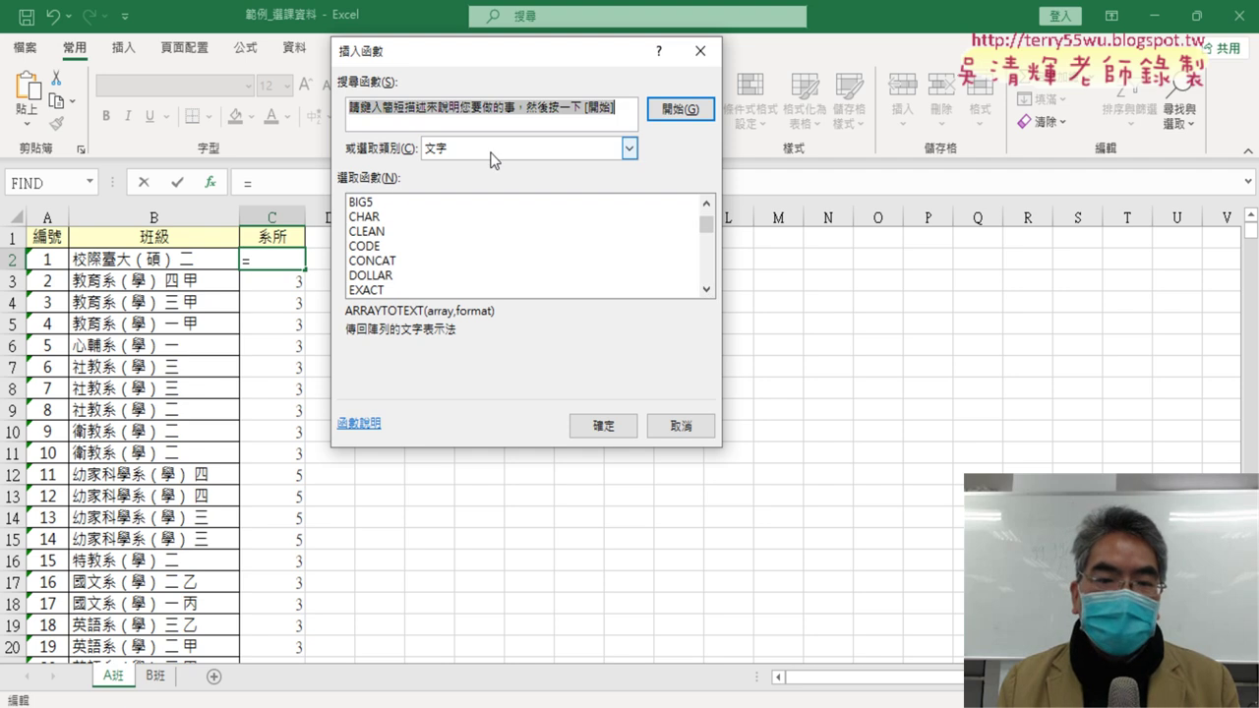
pyautogui.click(706, 290)
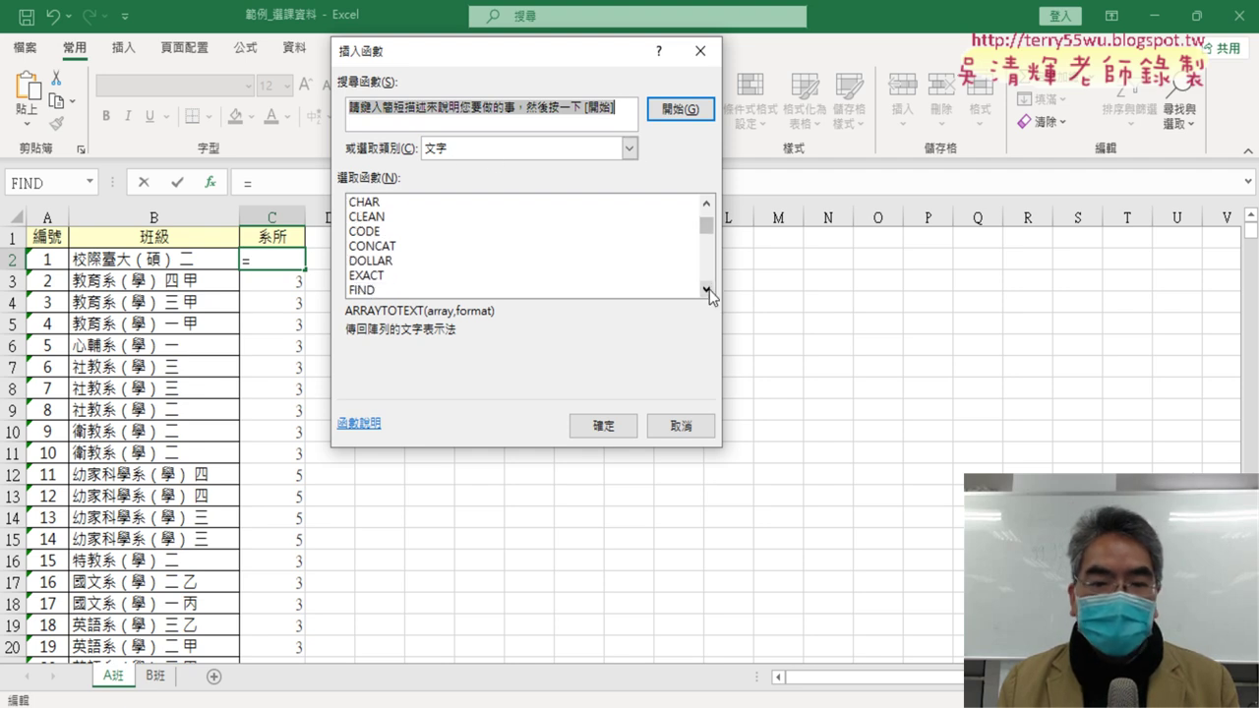
pyautogui.tripleClick(706, 289)
pyautogui.doubleClick(706, 290)
pyautogui.click(403, 261)
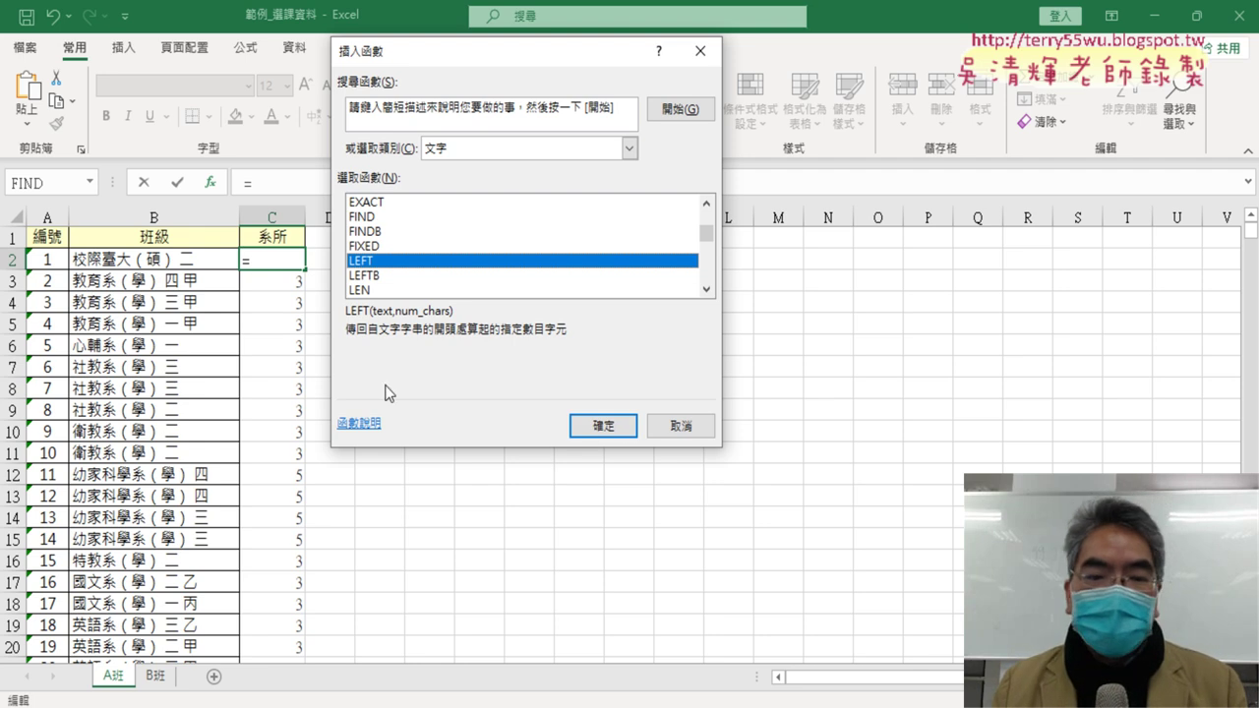
pyautogui.click(600, 426)
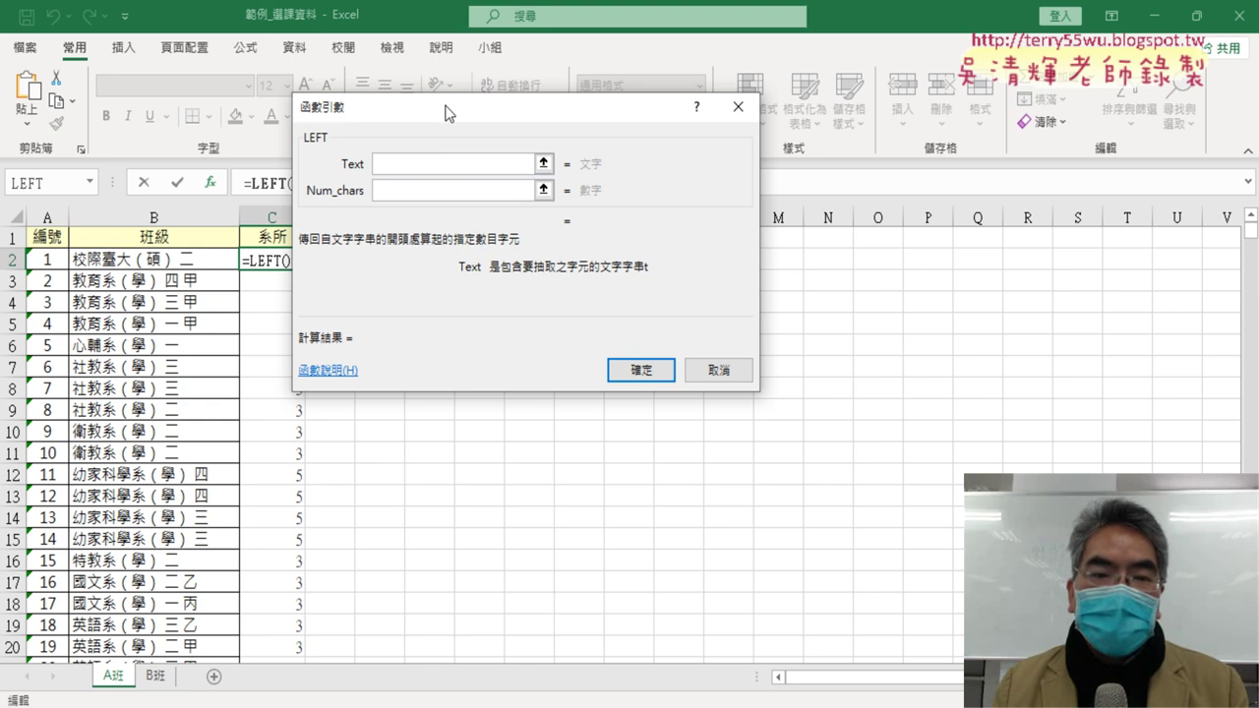
# Build =LEFT(B2,FIND("（",B2)-1) in C2, with Text B2 and the pasted FIND as Num_chars
pyautogui.moveTo(444, 112); pyautogui.dragTo(562, 115)
pyautogui.click(515, 163)
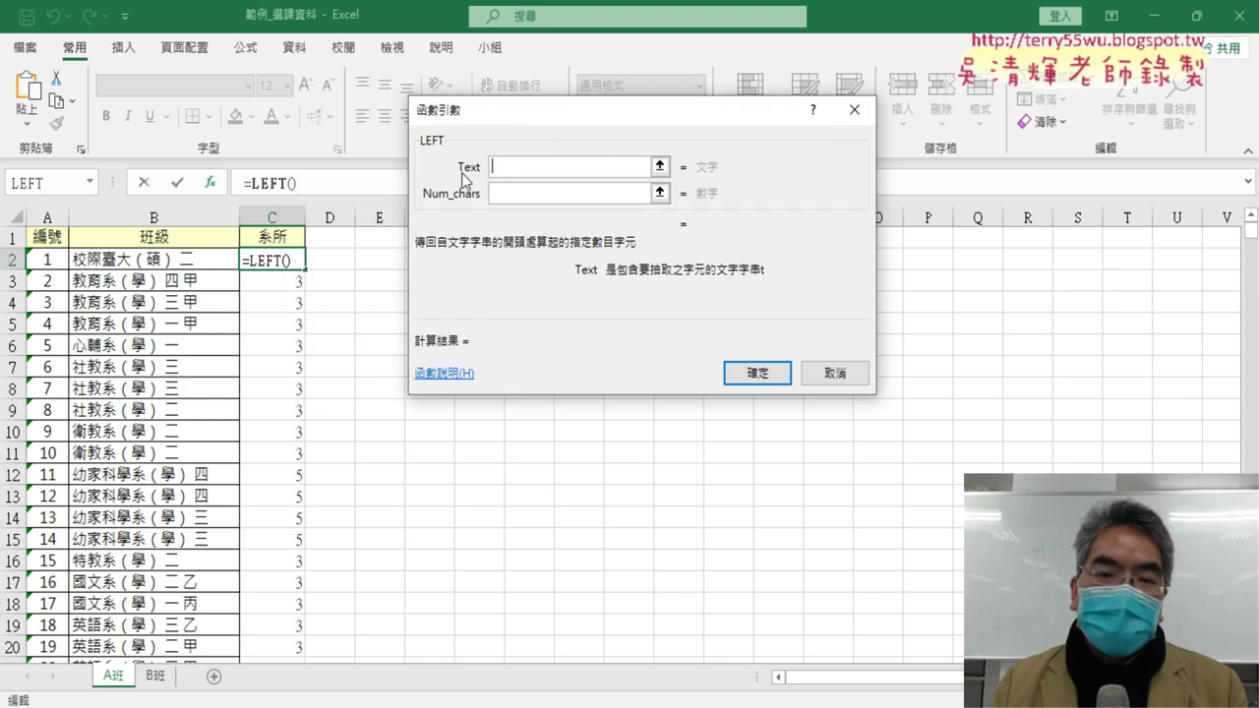
pyautogui.click(193, 262)
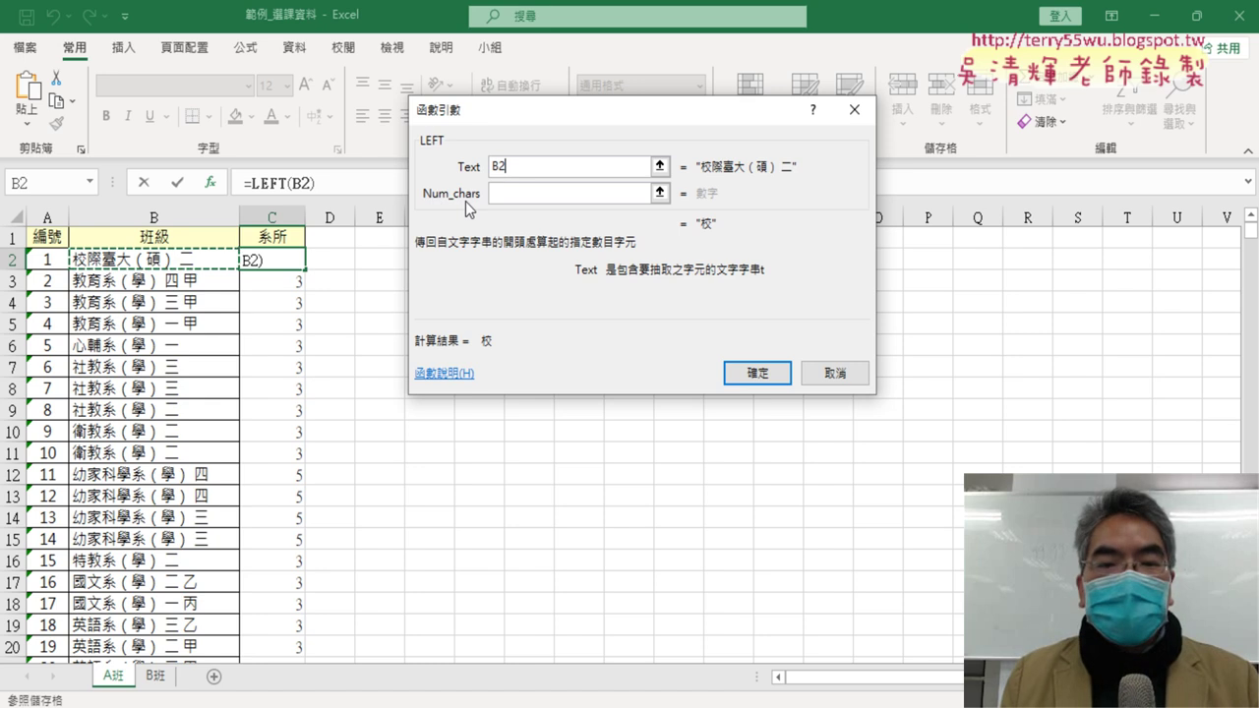
pyautogui.click(553, 196)
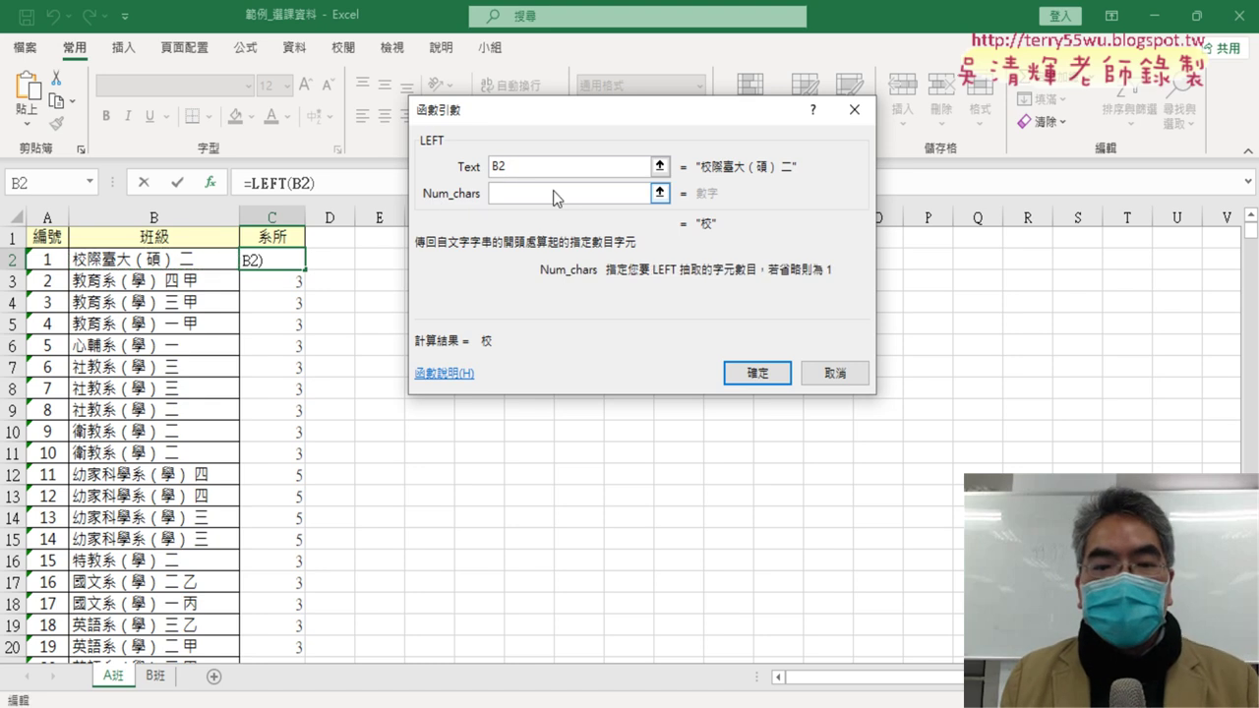
pyautogui.rightClick(537, 196)
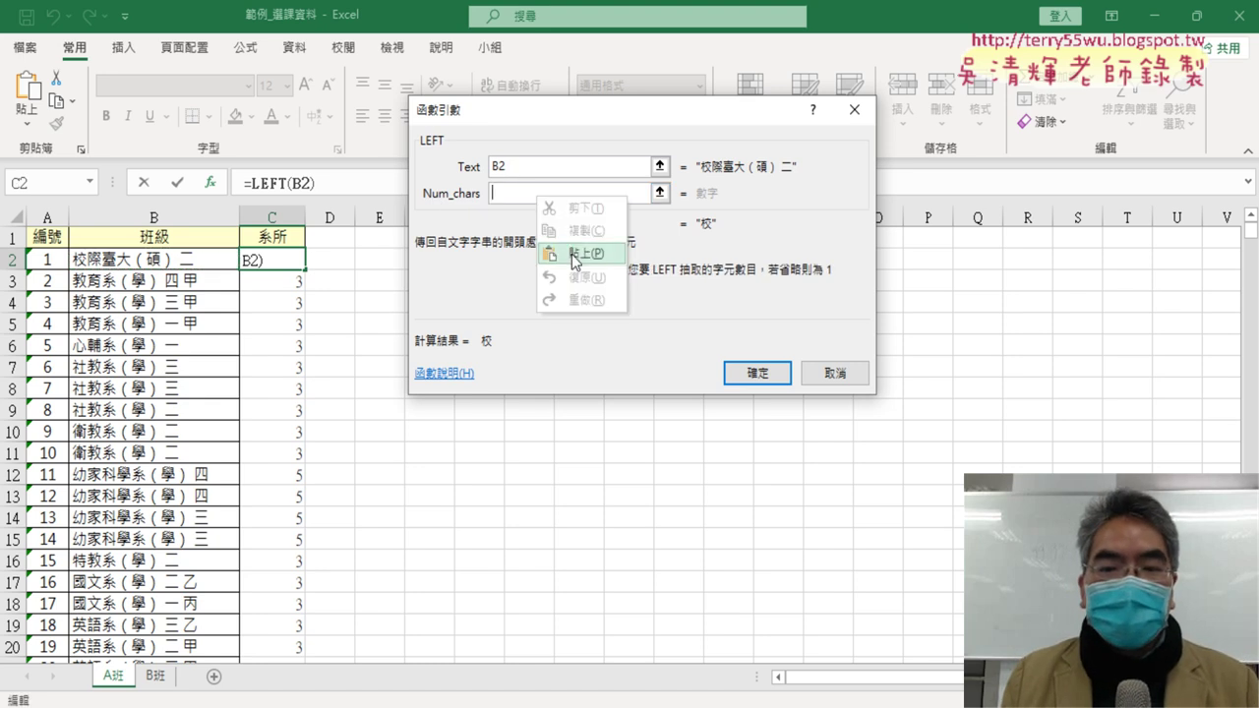
pyautogui.click(585, 254)
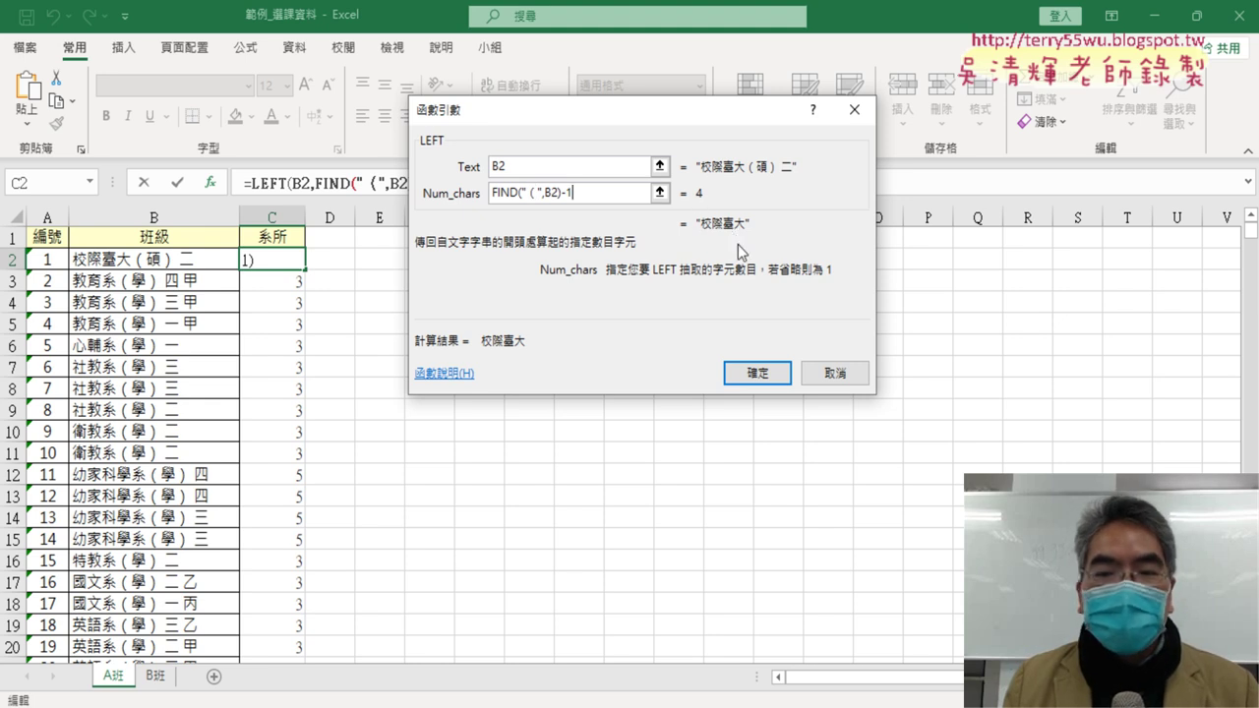
pyautogui.click(758, 374)
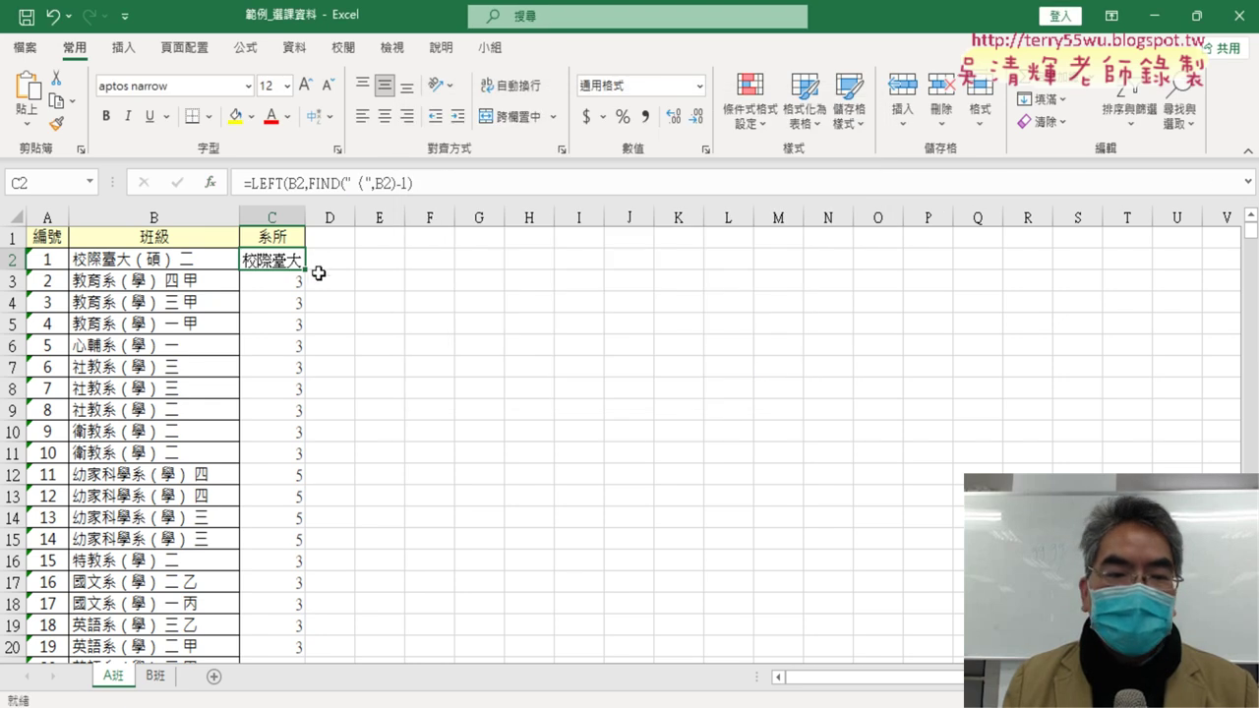
# Fill the C2 LEFT formula down to row 58 and scroll through the department names
pyautogui.doubleClick(306, 269)
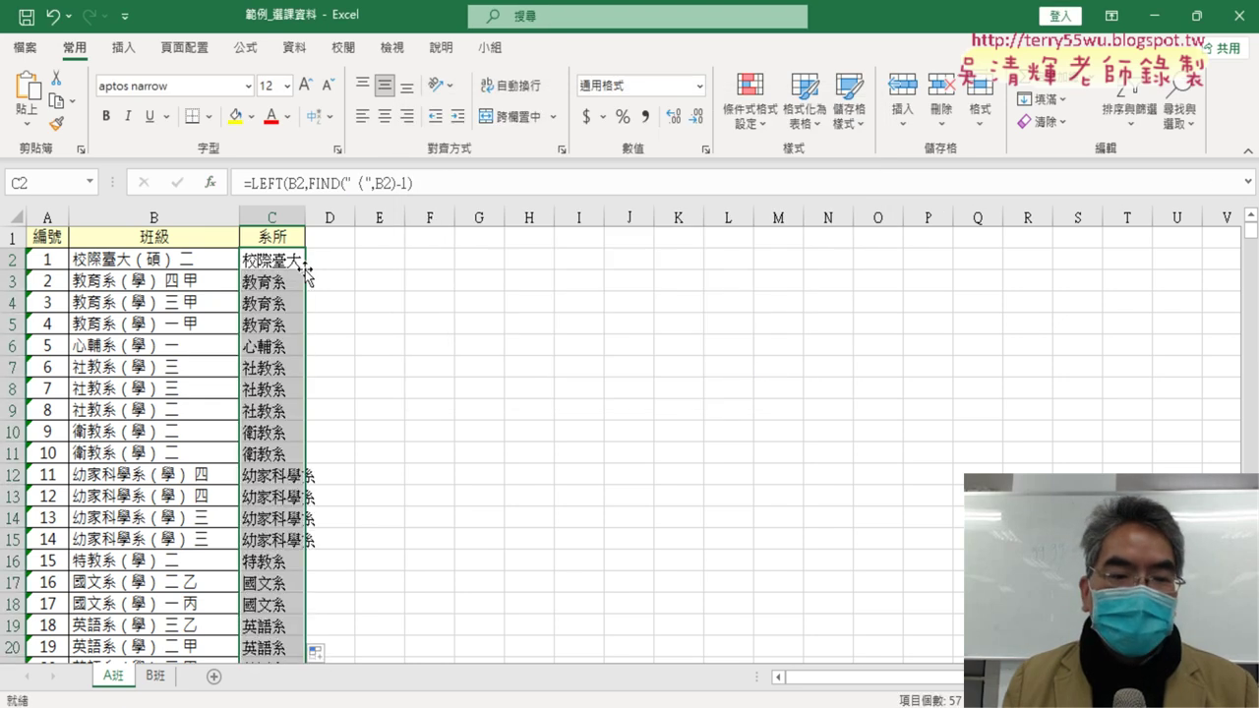
pyautogui.scroll(-3, 288, 521)
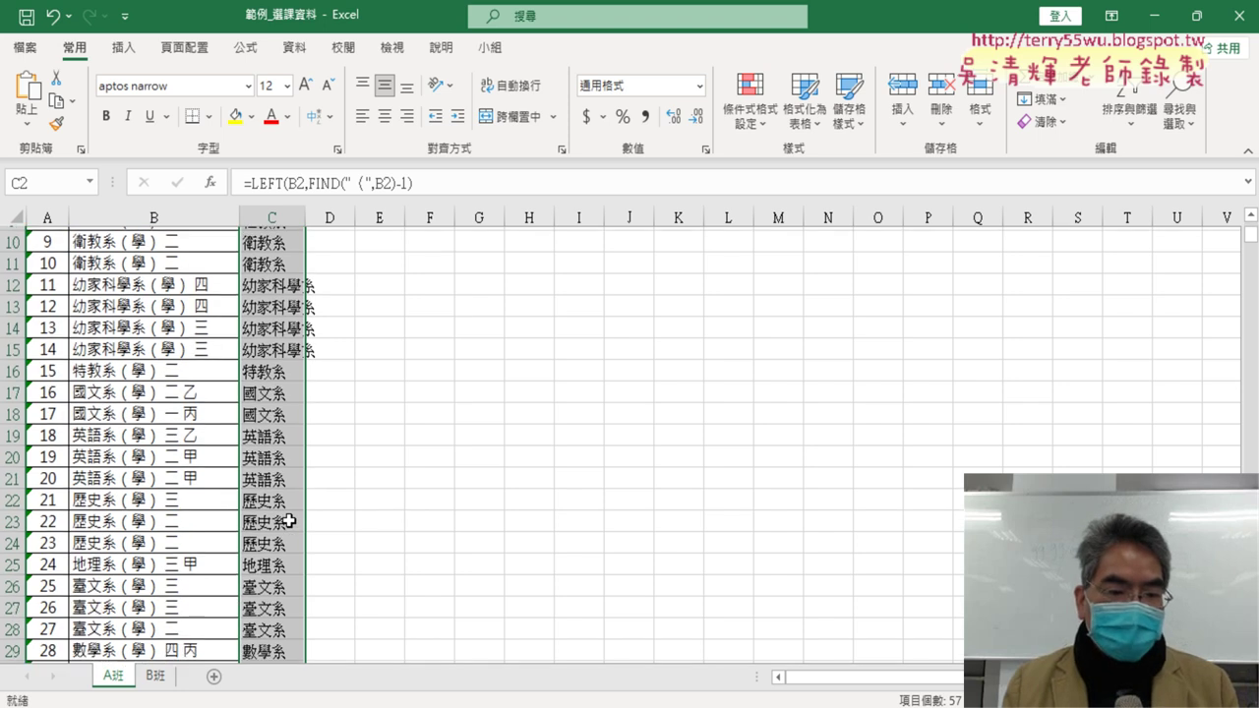
pyautogui.scroll(-1, 288, 521)
pyautogui.scroll(-2, 288, 520)
pyautogui.scroll(-2, 281, 472)
pyautogui.scroll(-1, 277, 436)
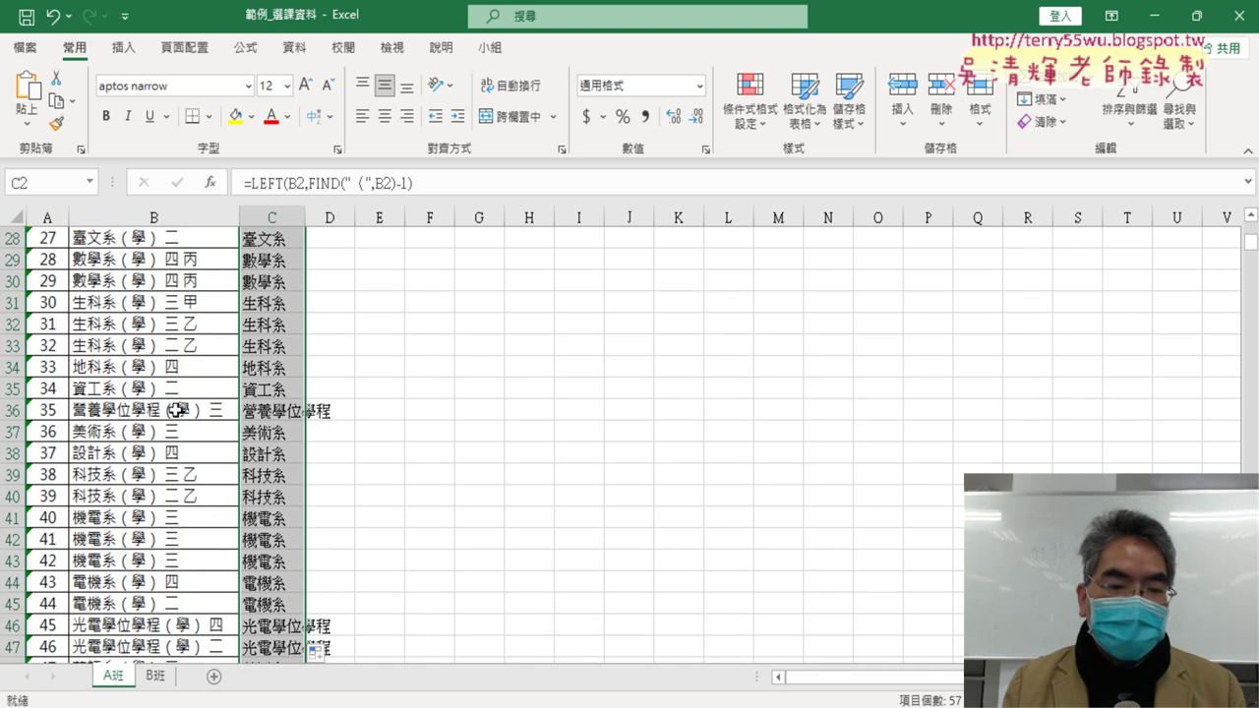
pyautogui.scroll(-4, 217, 409)
pyautogui.scroll(-2, 302, 408)
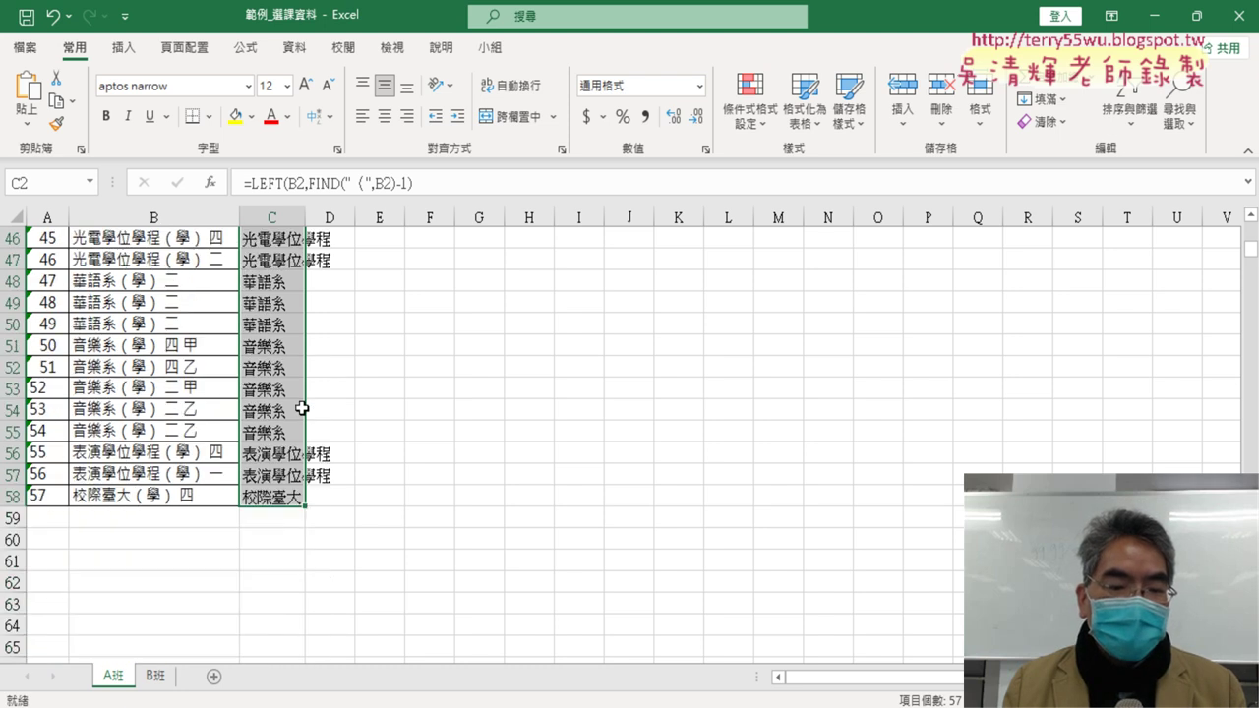
pyautogui.scroll(4, 271, 431)
pyautogui.scroll(7, 273, 433)
pyautogui.scroll(4, 281, 295)
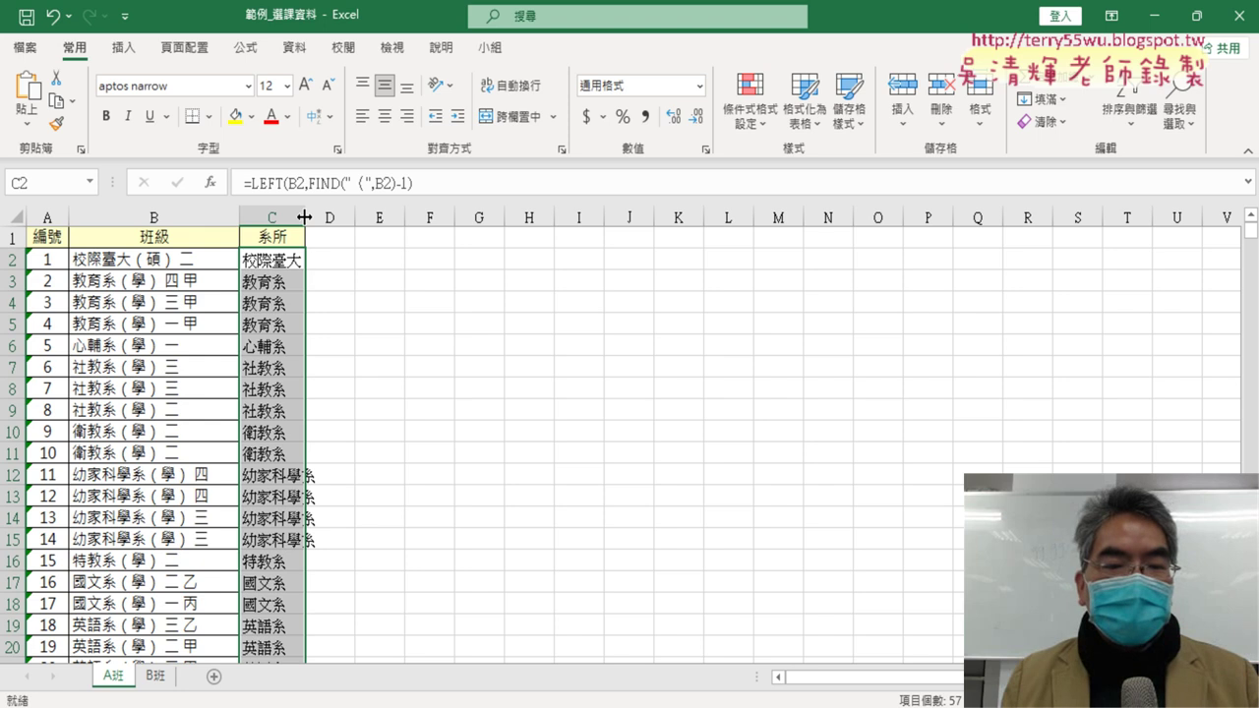
# Auto-fit column C so names like 幼家科學系 fit, then select C2
pyautogui.moveTo(305, 217)
pyautogui.mouseDown()
pyautogui.moveTo(352, 217)
pyautogui.moveTo(297, 219)
pyautogui.mouseUp()
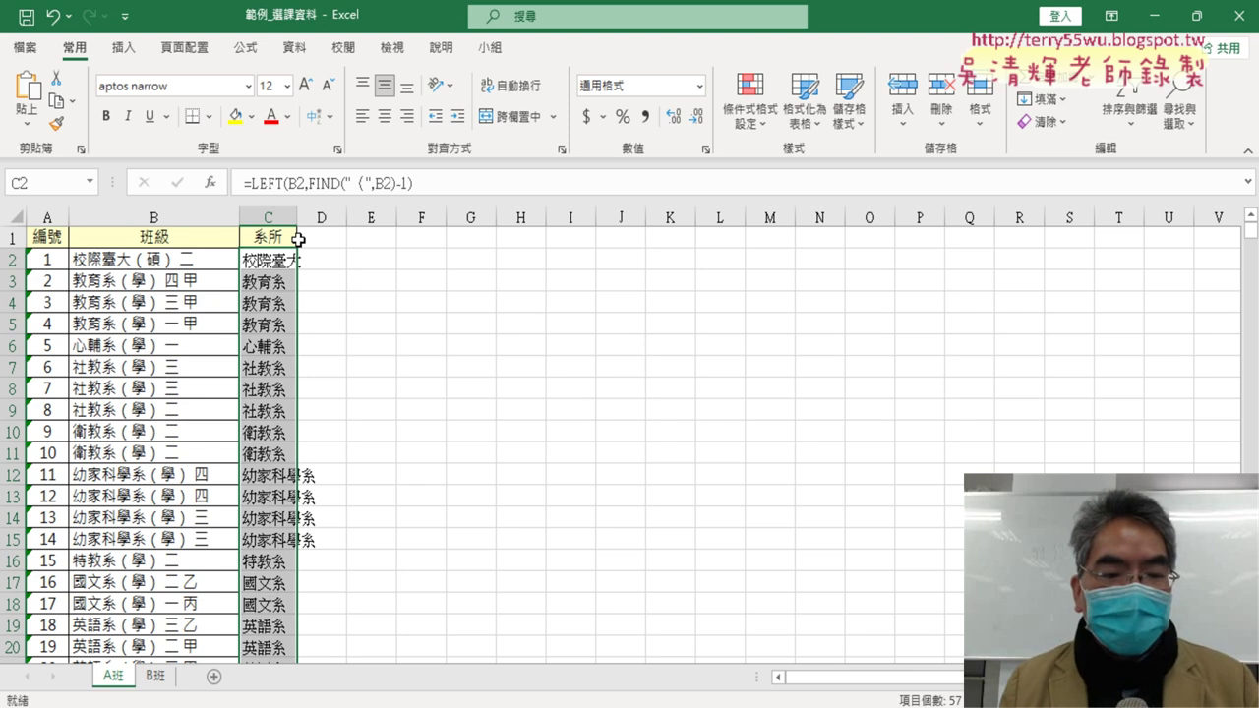
pyautogui.moveTo(296, 216); pyautogui.dragTo(342, 215)
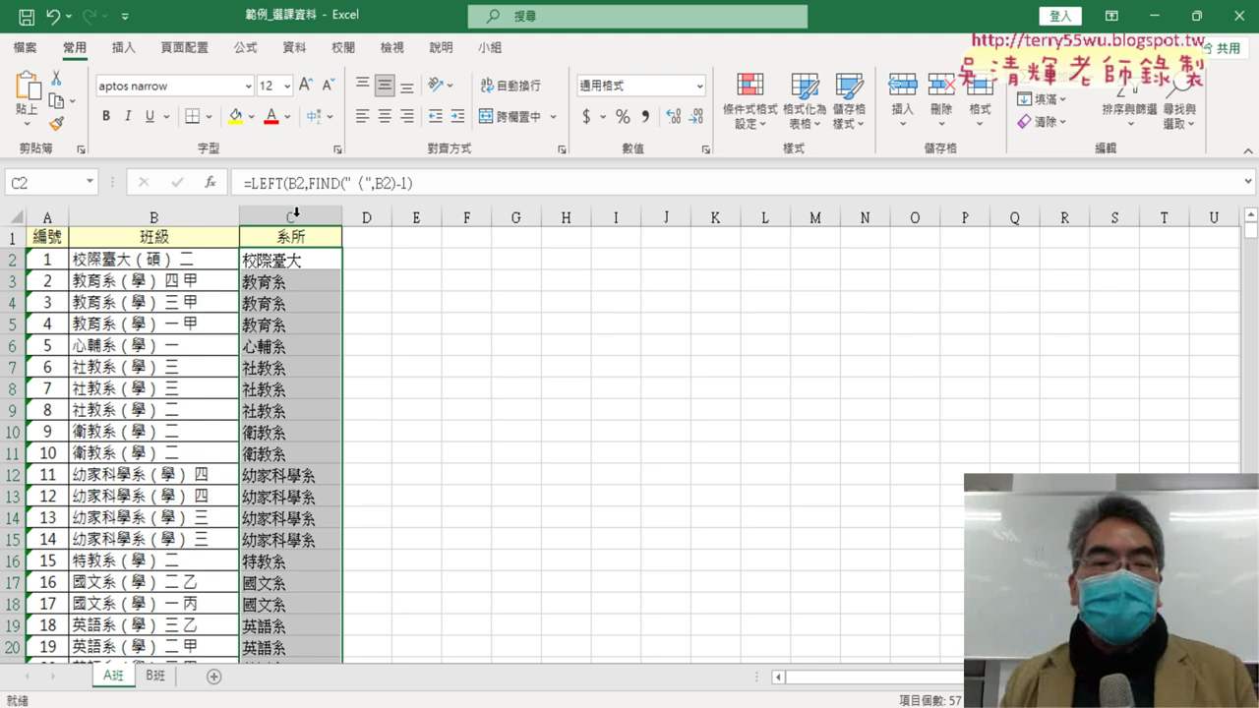
pyautogui.click(296, 213)
pyautogui.hotkey('ctrl', 'z')
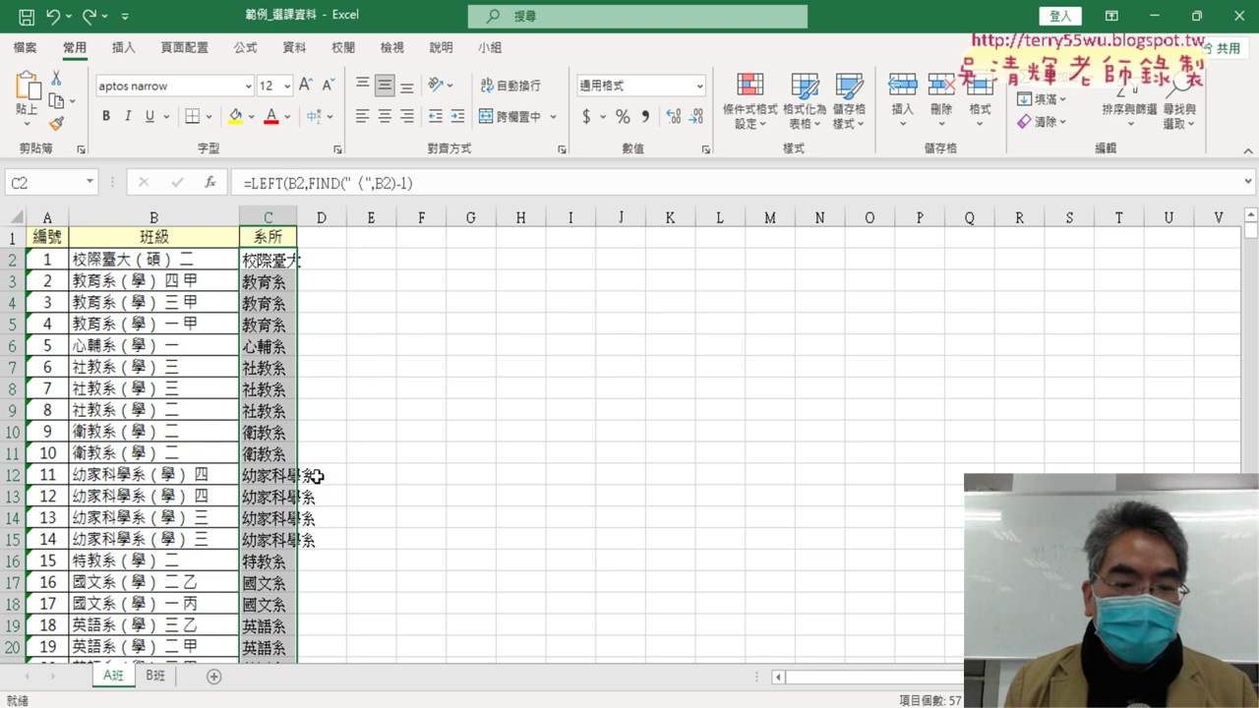
pyautogui.scroll(-5, 315, 476)
pyautogui.scroll(-4, 315, 476)
pyautogui.scroll(9, 315, 477)
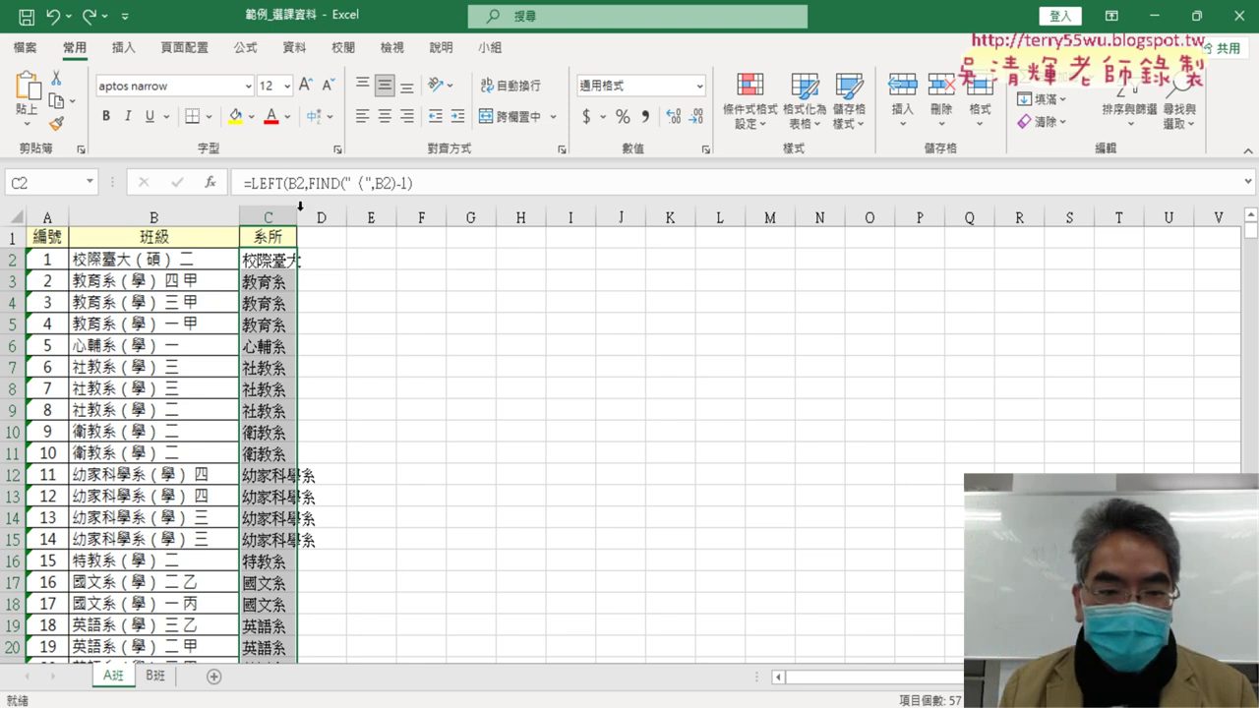
pyautogui.doubleClick(300, 205)
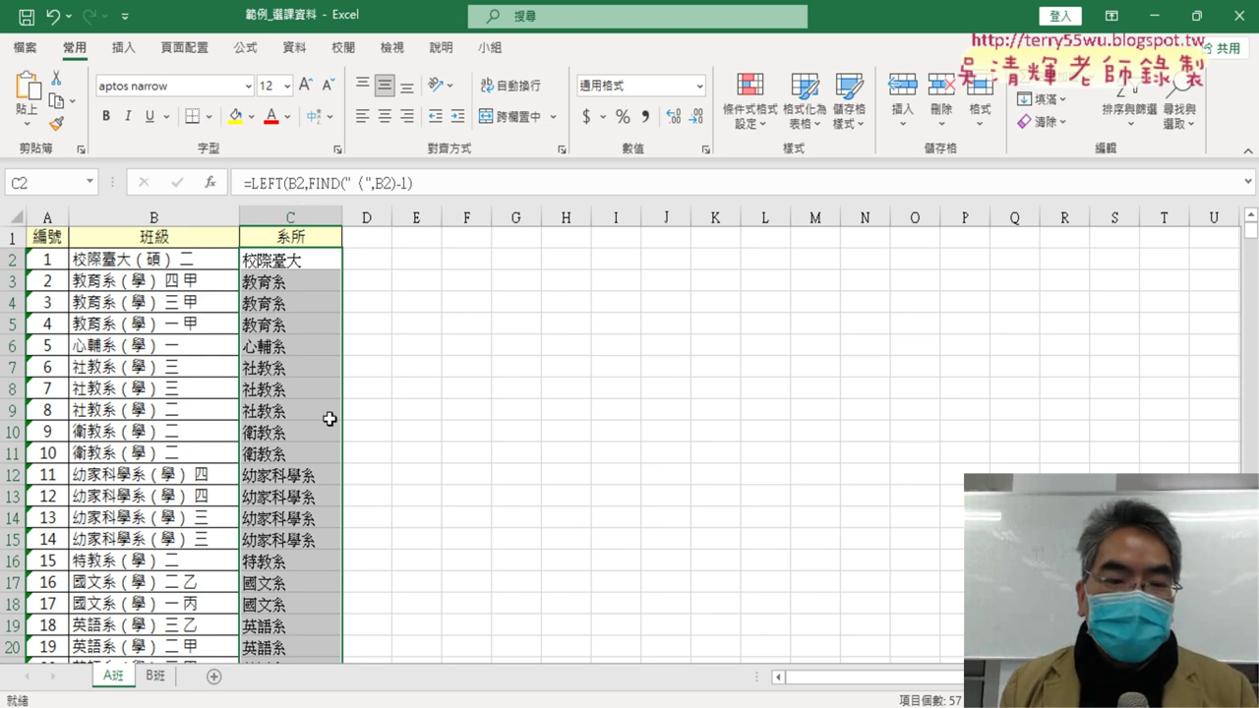
pyautogui.click(305, 265)
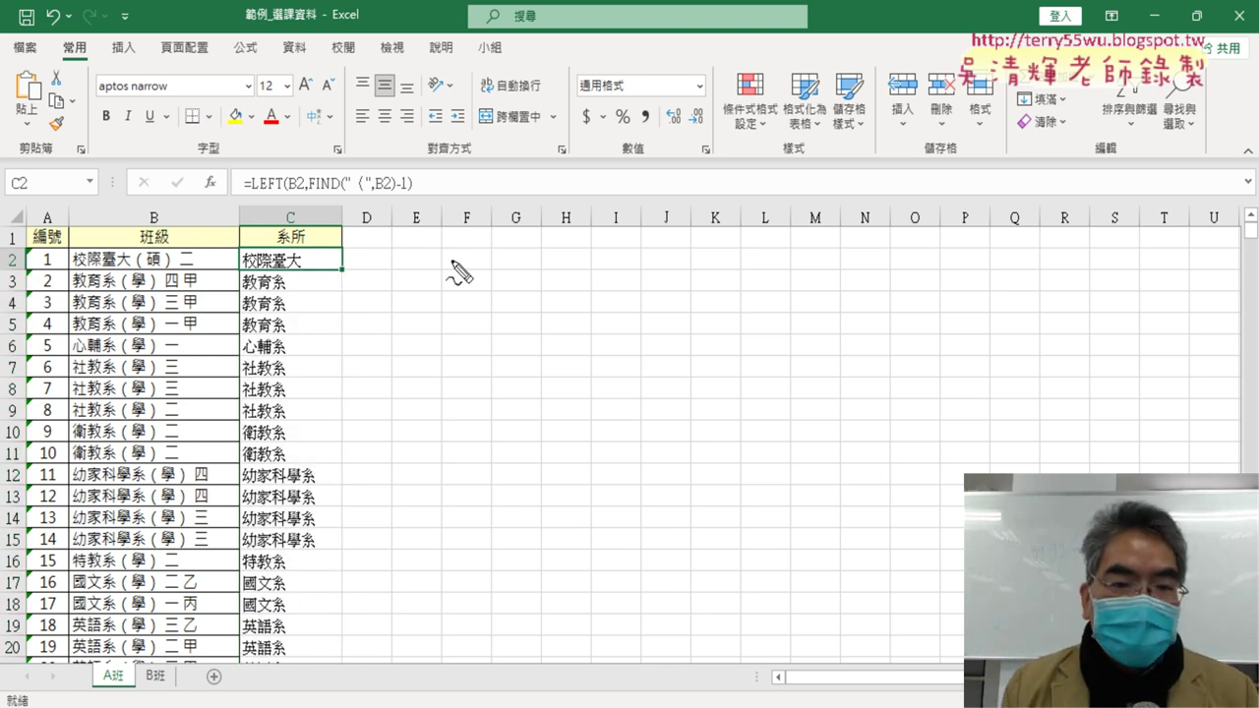
pyautogui.moveTo(313, 194); pyautogui.dragTo(396, 193)
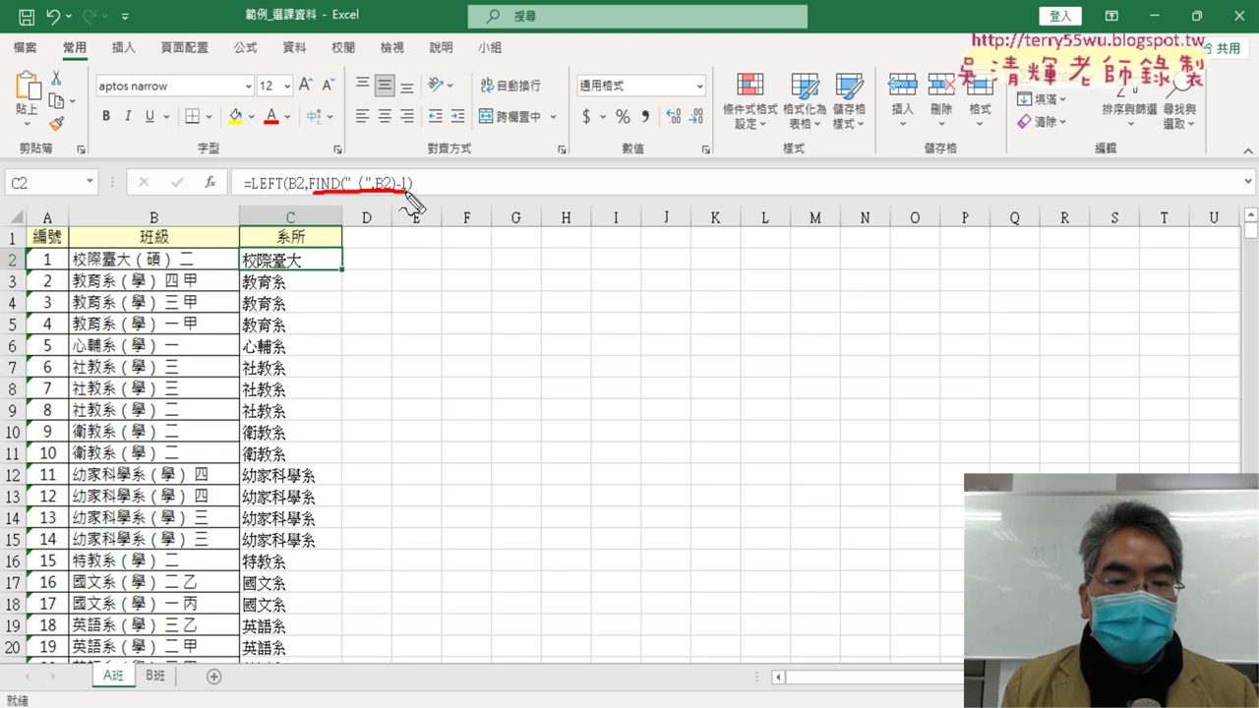
pyautogui.moveTo(252, 197); pyautogui.dragTo(279, 196)
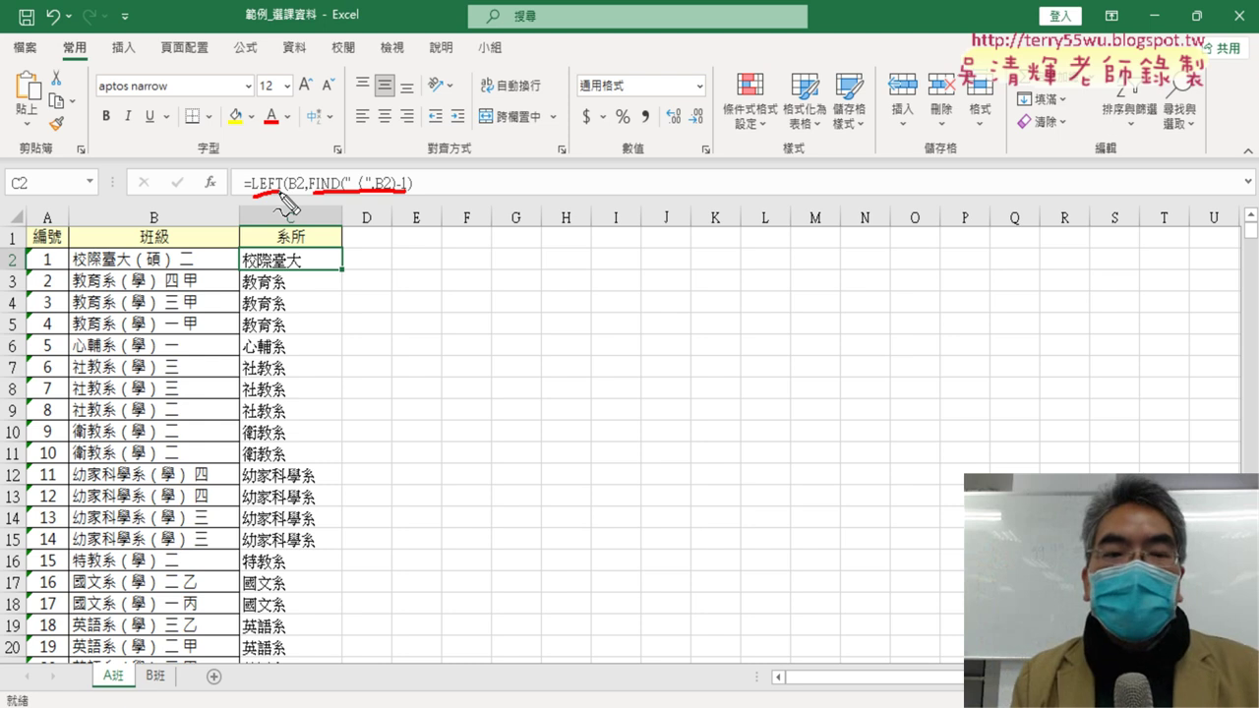
pyautogui.press('Escape')
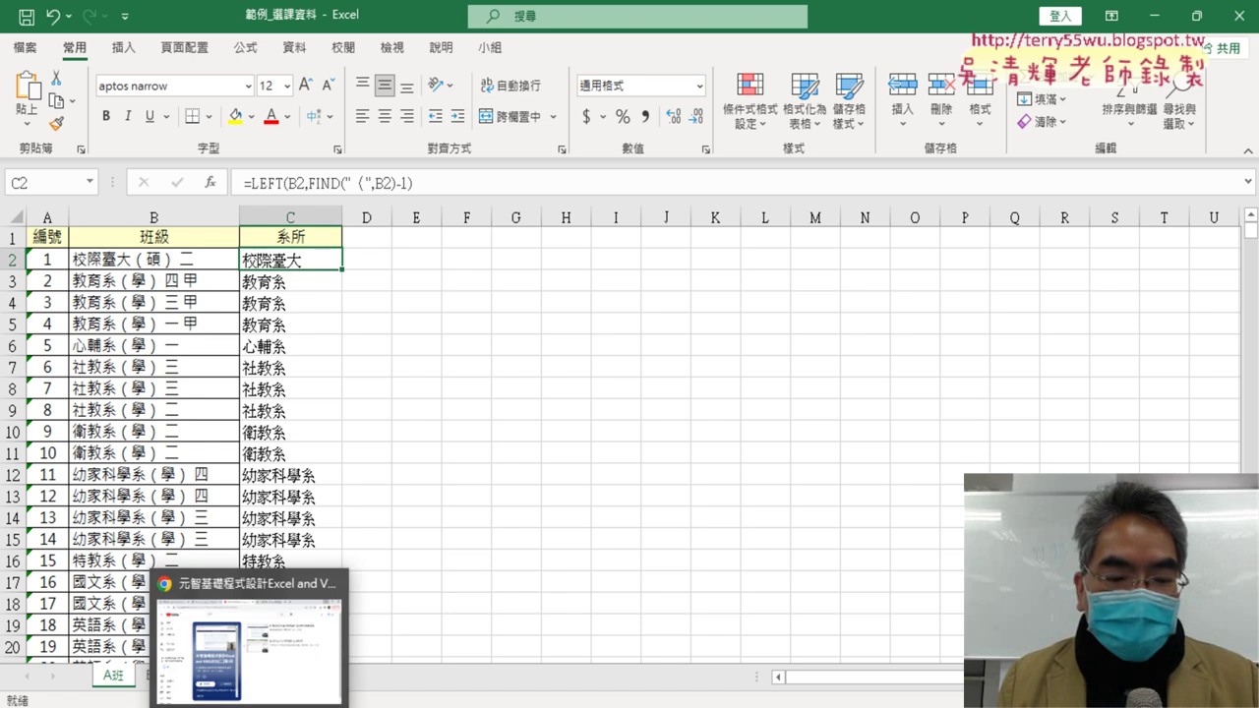
# Open the 範例_選課資料 doc from Google Drive's _雲端白板畫面 > 01_文字與資料函數 folder
pyautogui.click(252, 685)
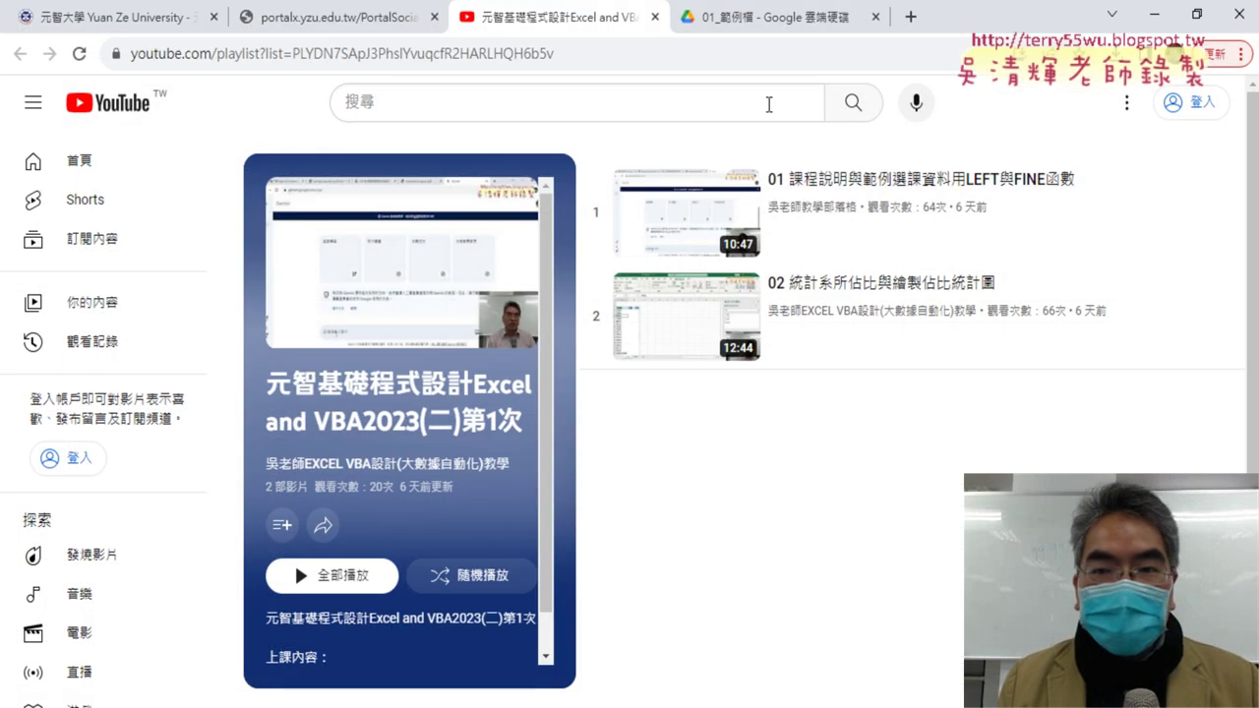
pyautogui.click(772, 14)
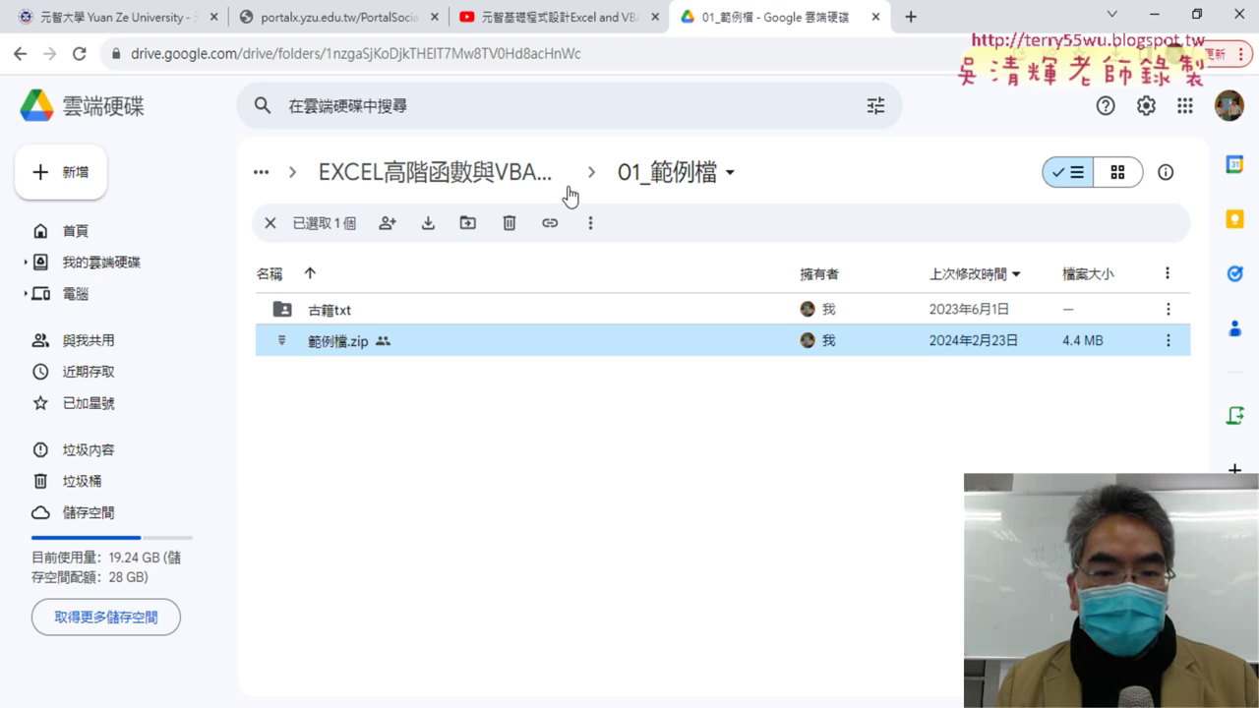
pyautogui.click(504, 183)
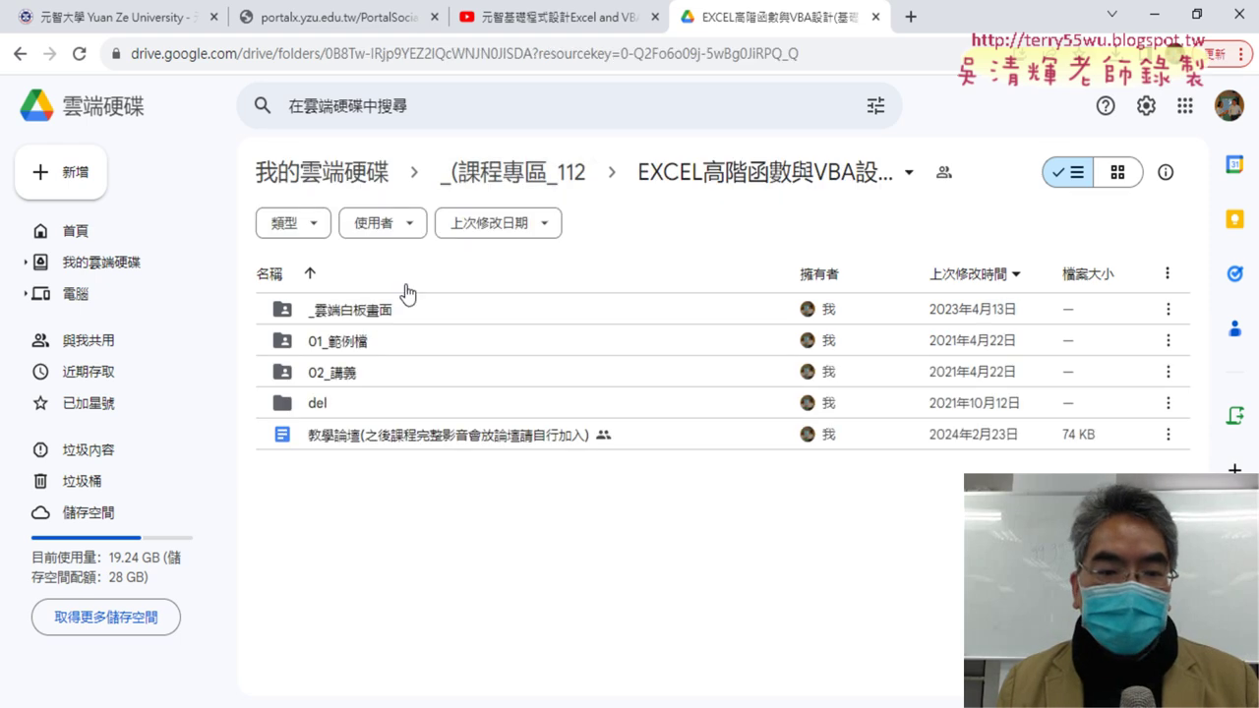
pyautogui.doubleClick(402, 316)
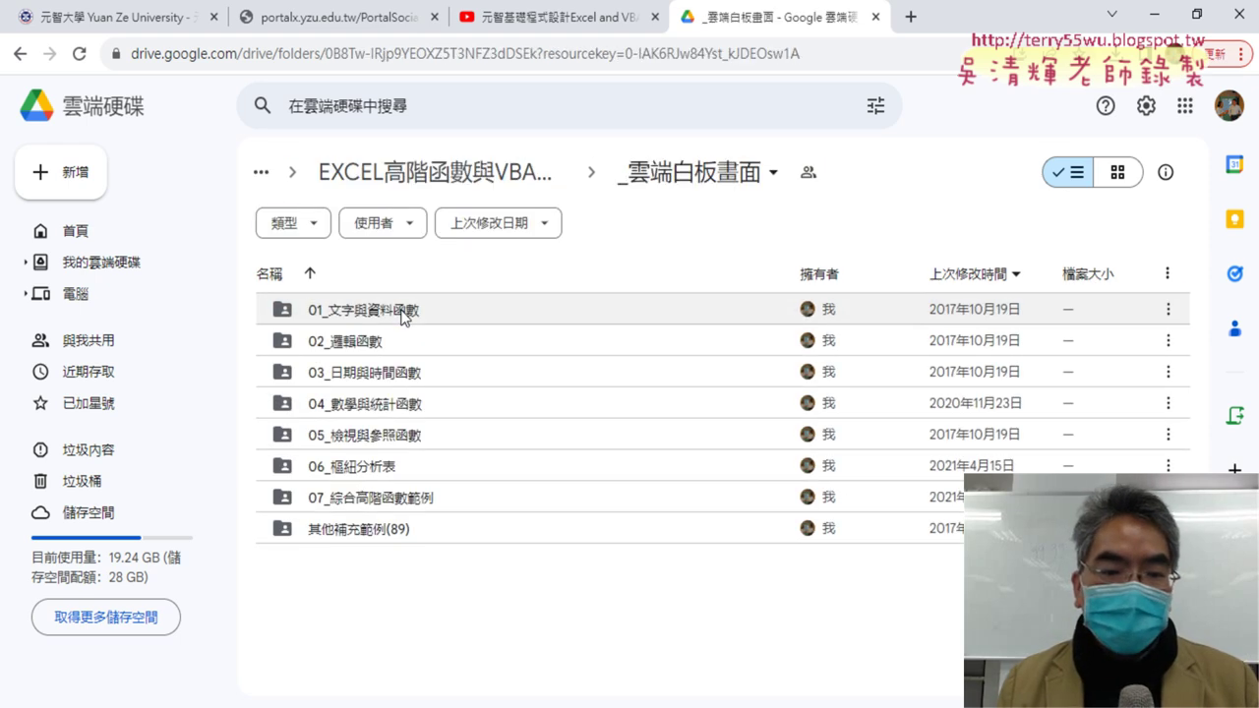
pyautogui.doubleClick(400, 317)
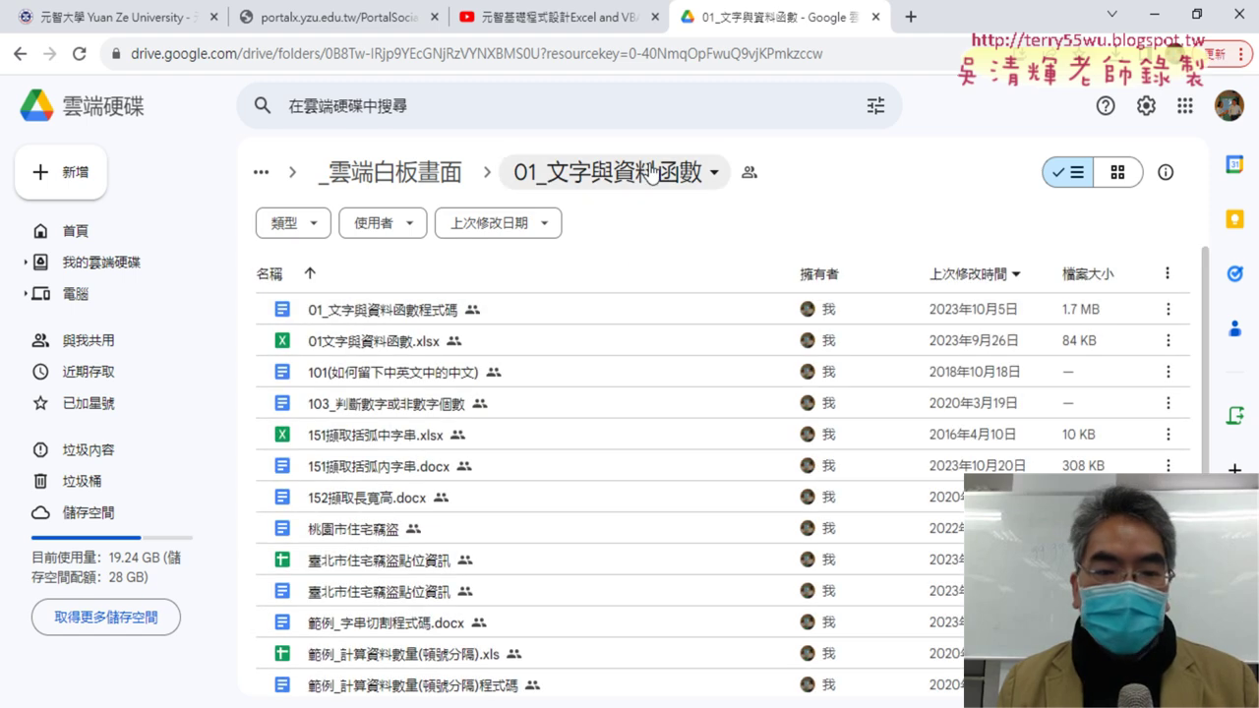
pyautogui.scroll(-2, 603, 399)
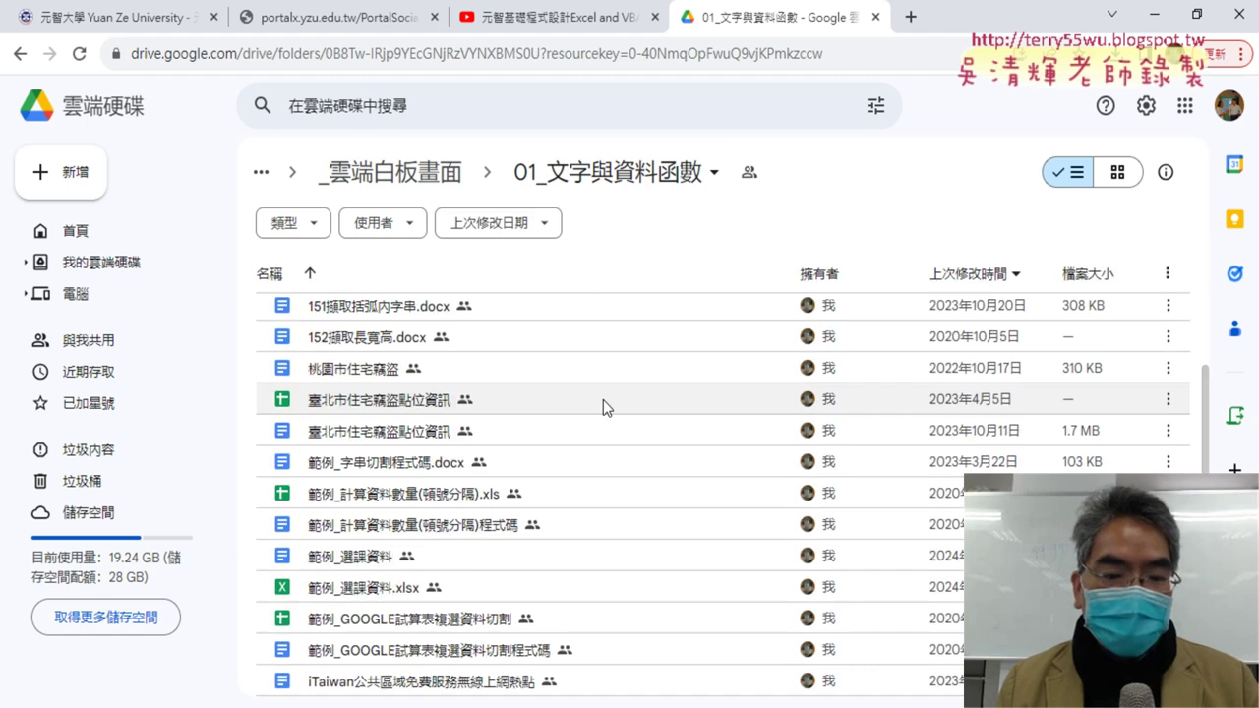
pyautogui.doubleClick(356, 568)
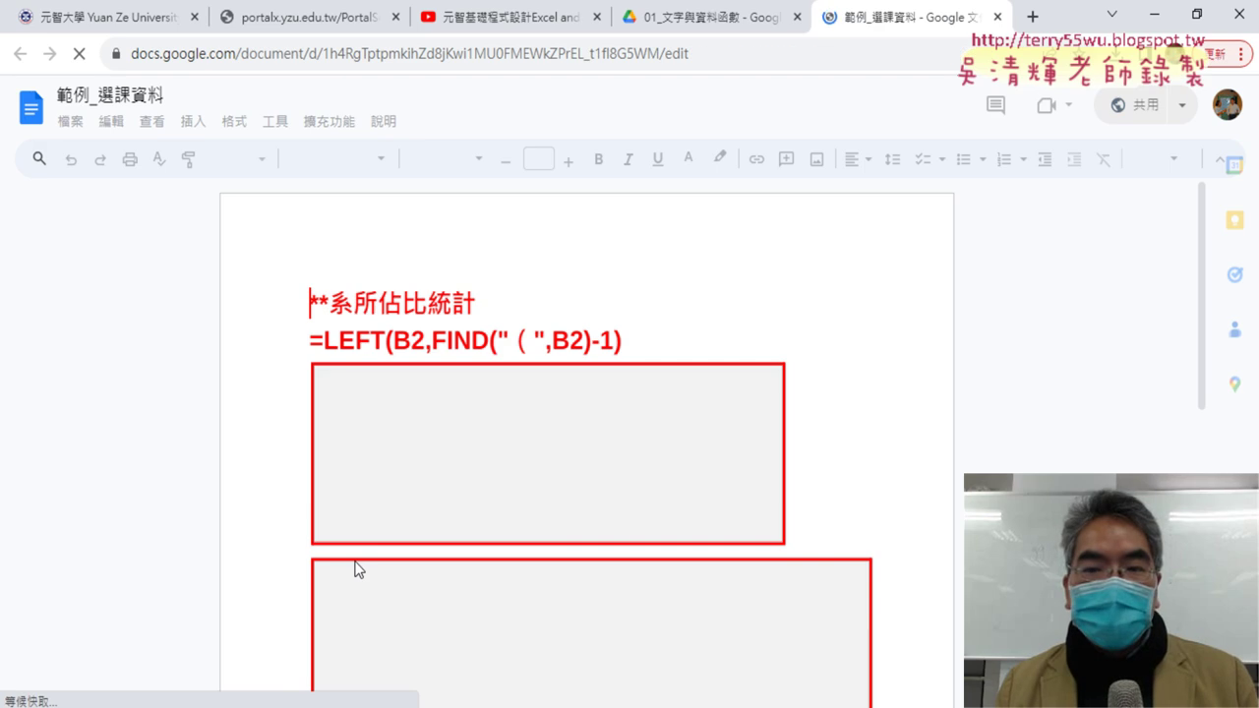
# Highlight the LEFT/FIND formula line, scroll to the pie chart, then minimize Chrome
pyautogui.moveTo(311, 340); pyautogui.dragTo(633, 344)
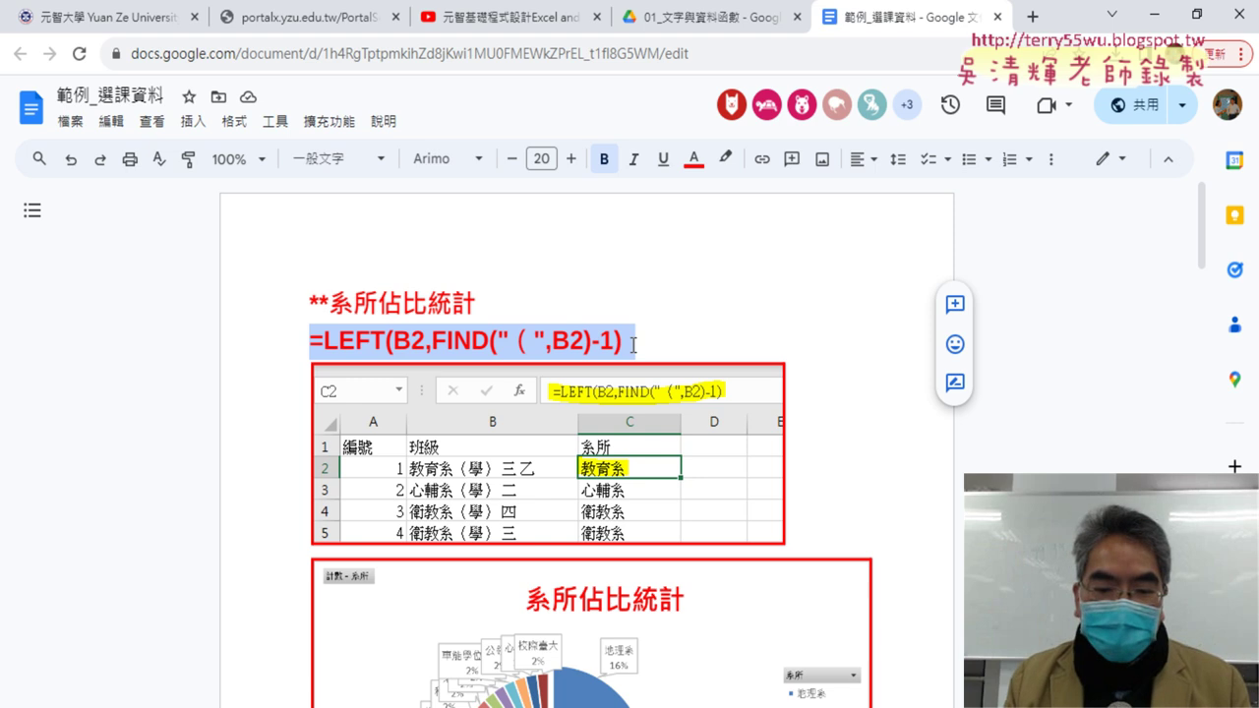
pyautogui.scroll(-3, 934, 393)
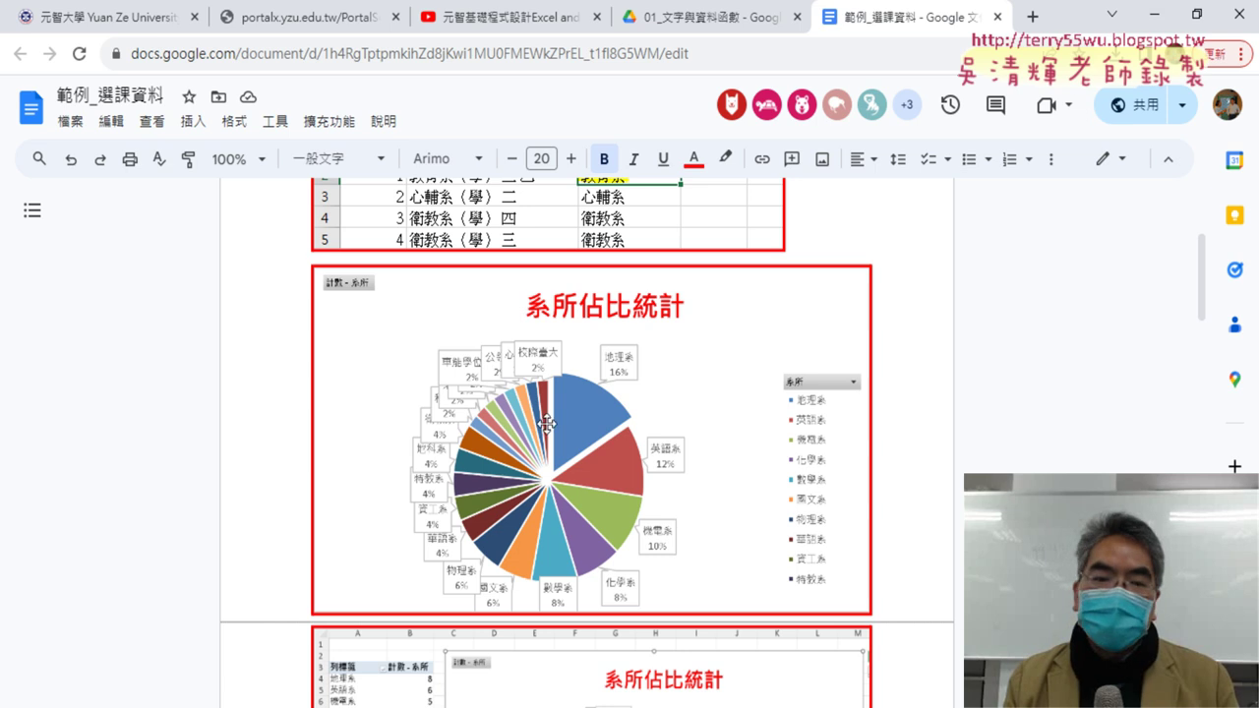
pyautogui.click(1157, 18)
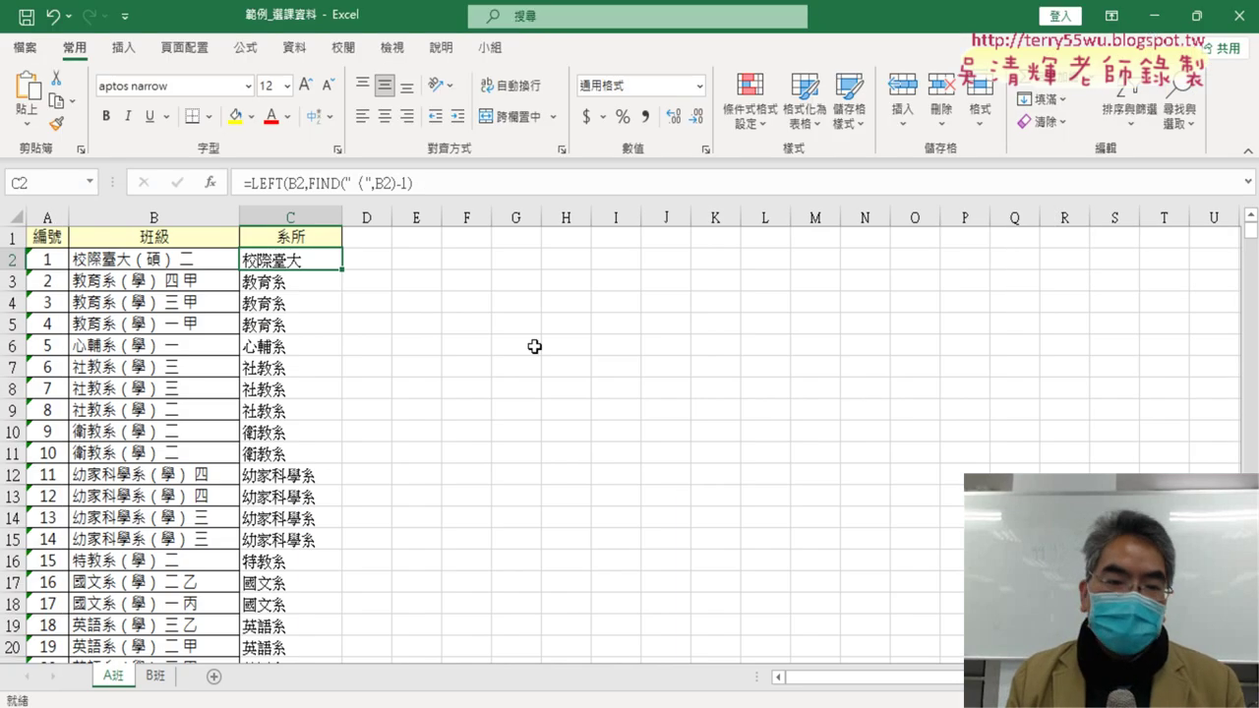
# Select a data cell, show the Insert tab, and annotate the PivotTable button and 系所 column
pyautogui.click(186, 295)
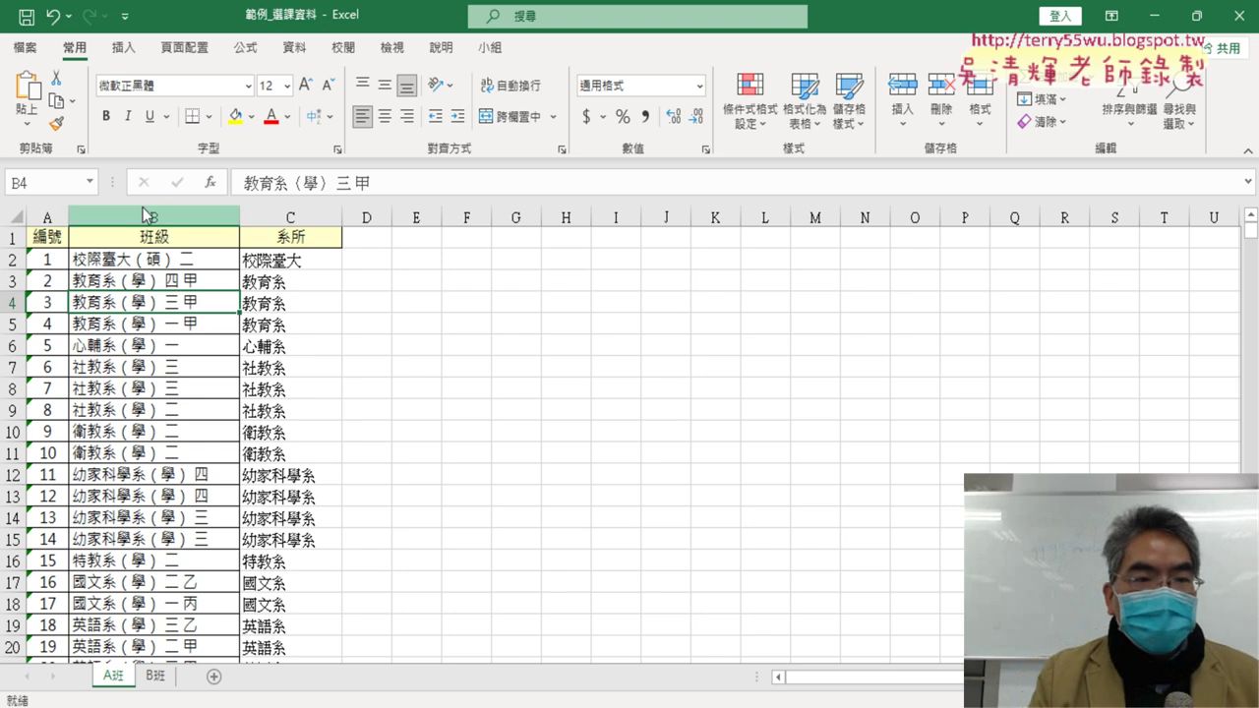
pyautogui.click(125, 49)
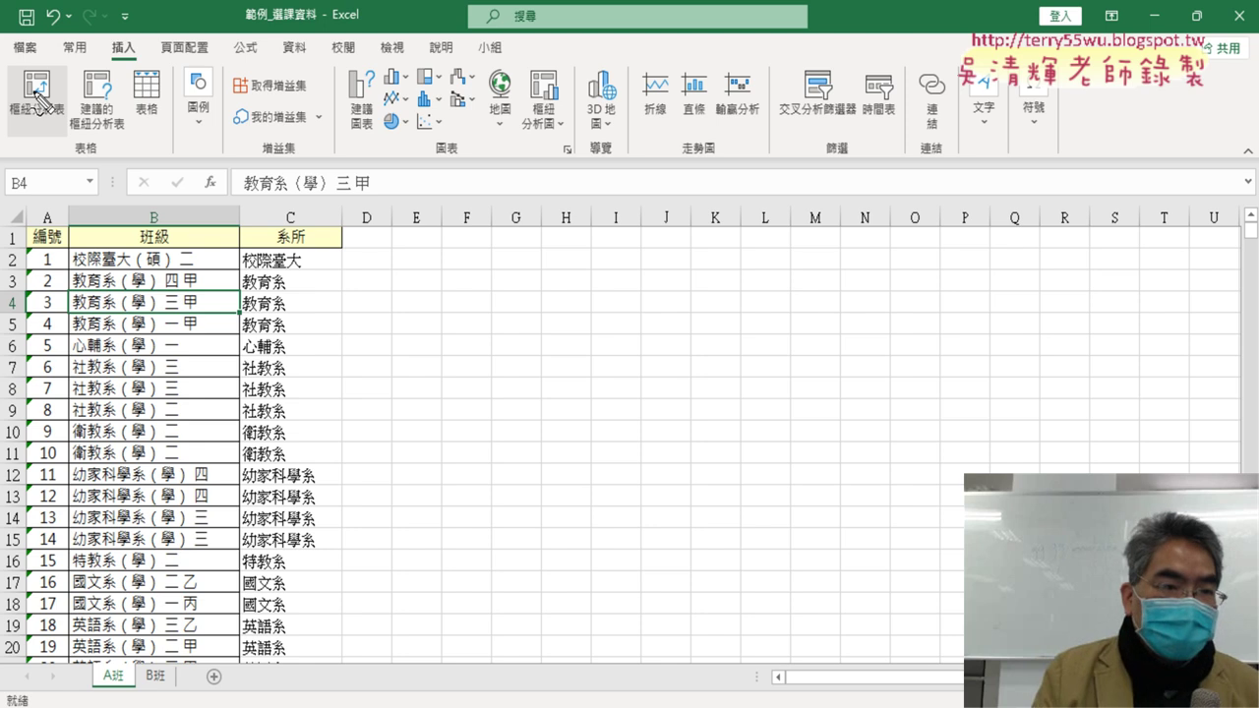
pyautogui.moveTo(45, 138)
pyautogui.mouseDown()
pyautogui.moveTo(37, 89)
pyautogui.moveTo(77, 140)
pyautogui.mouseUp()
pyautogui.moveTo(126, 20); pyautogui.dragTo(133, 59)
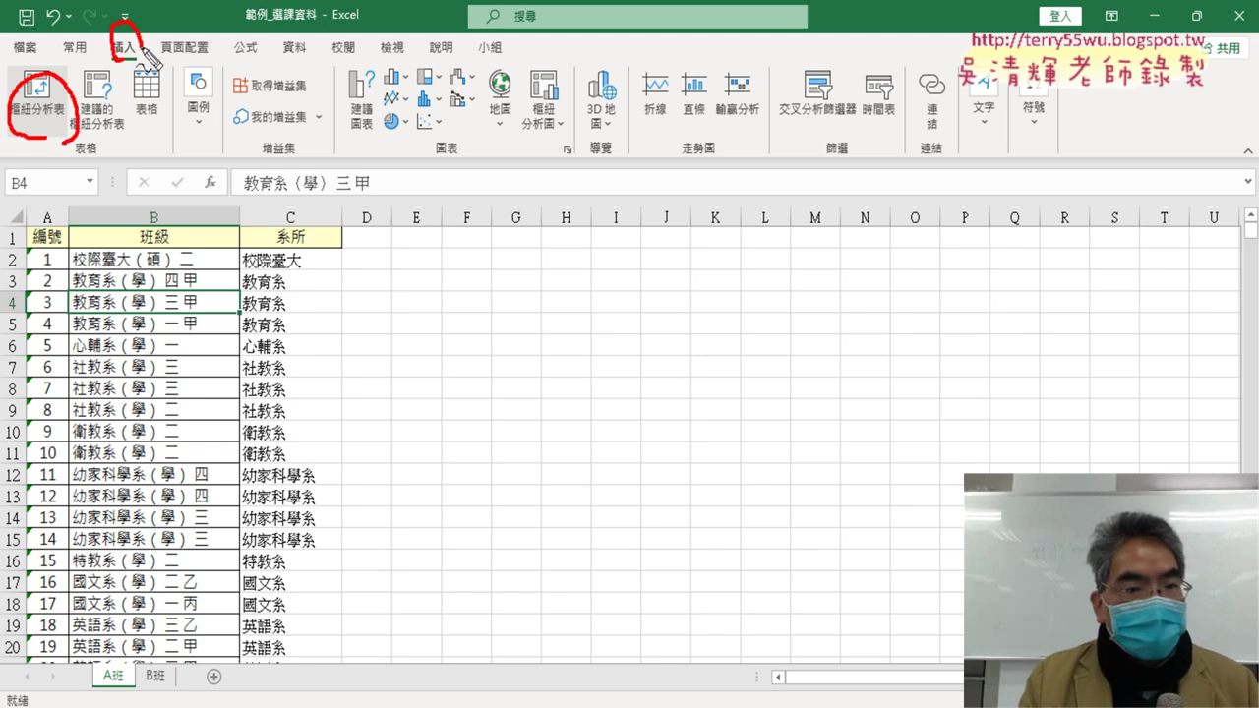
pyautogui.moveTo(305, 278)
pyautogui.mouseDown()
pyautogui.moveTo(246, 285)
pyautogui.moveTo(320, 264)
pyautogui.mouseUp()
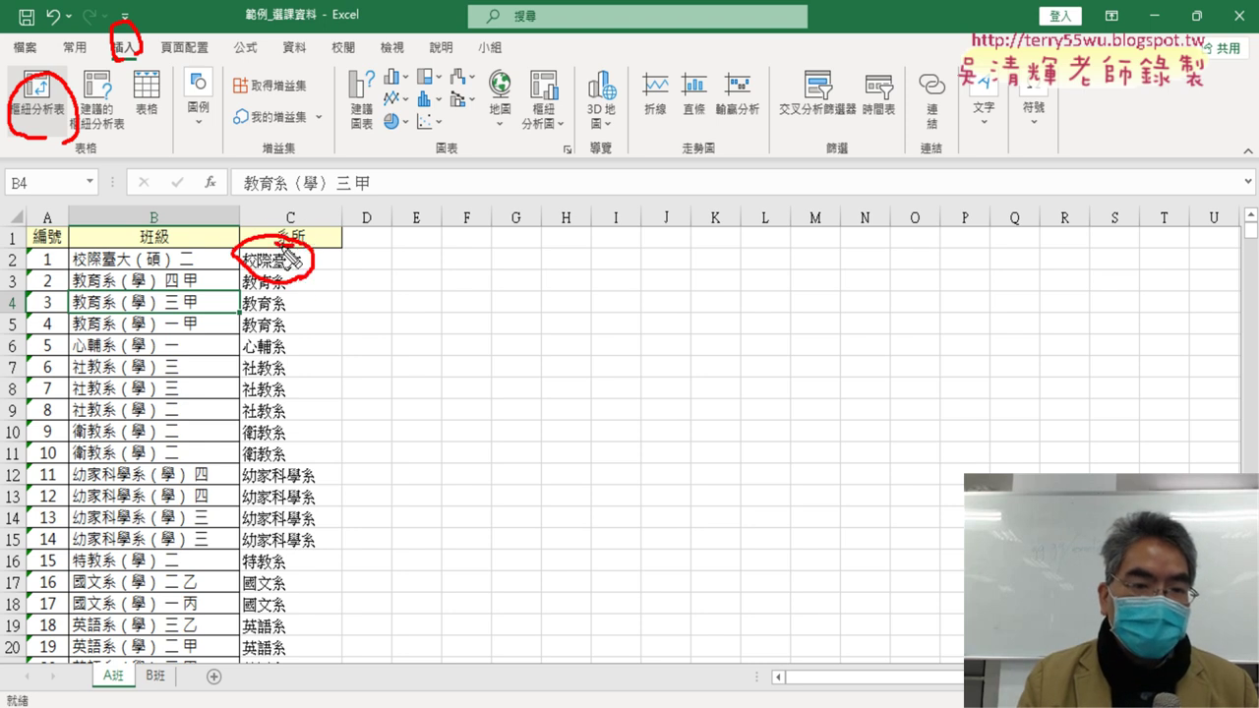
pyautogui.moveTo(263, 234); pyautogui.dragTo(313, 238)
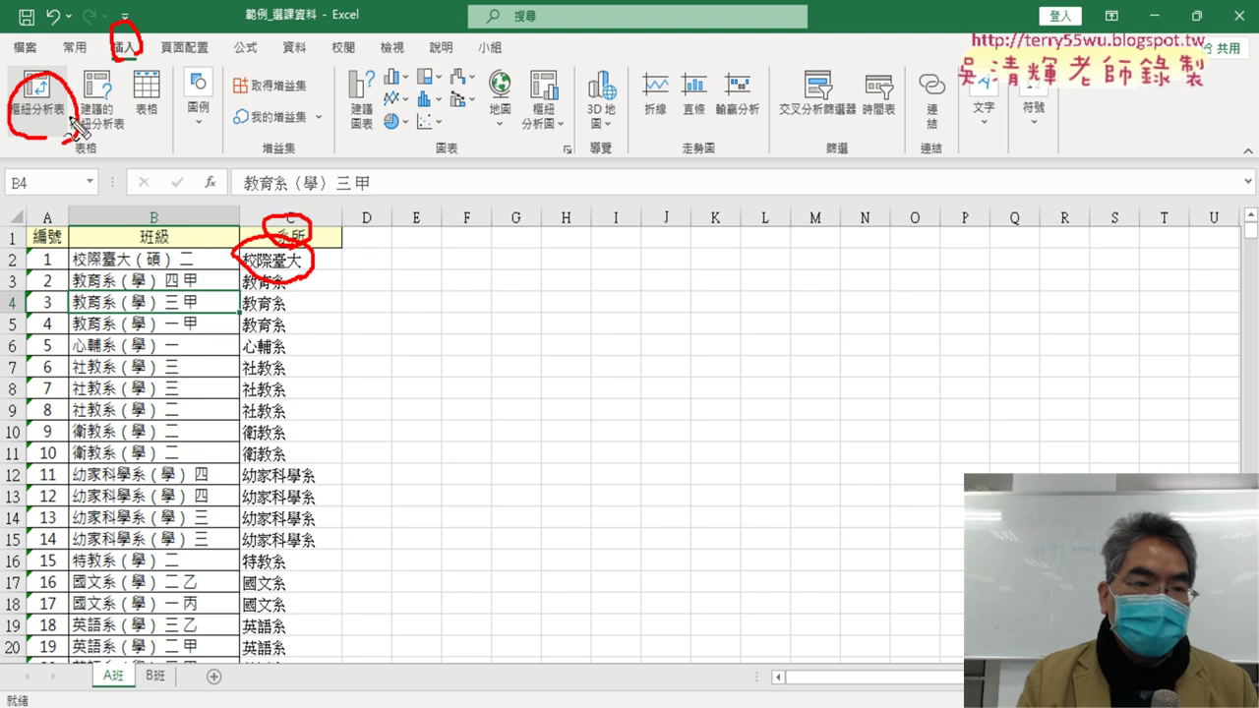
pyautogui.moveTo(116, 67); pyautogui.dragTo(85, 120)
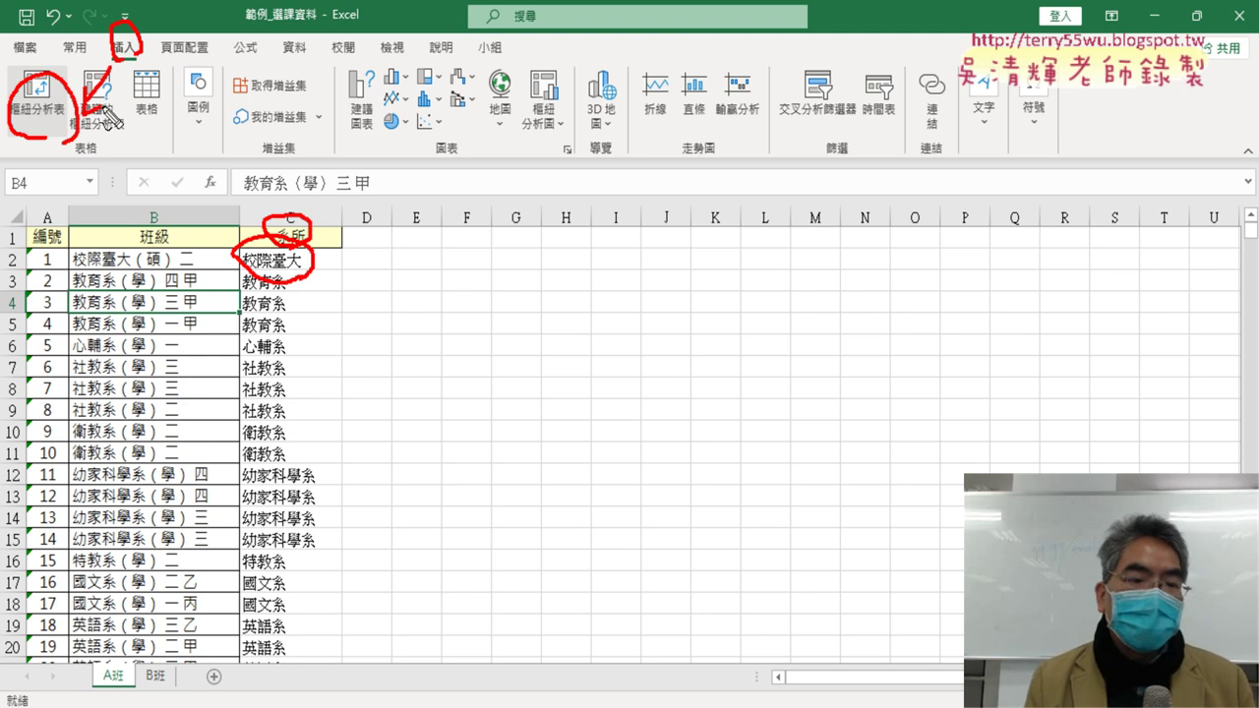
pyautogui.moveTo(348, 175)
pyautogui.mouseDown()
pyautogui.moveTo(325, 196)
pyautogui.moveTo(352, 217)
pyautogui.mouseUp()
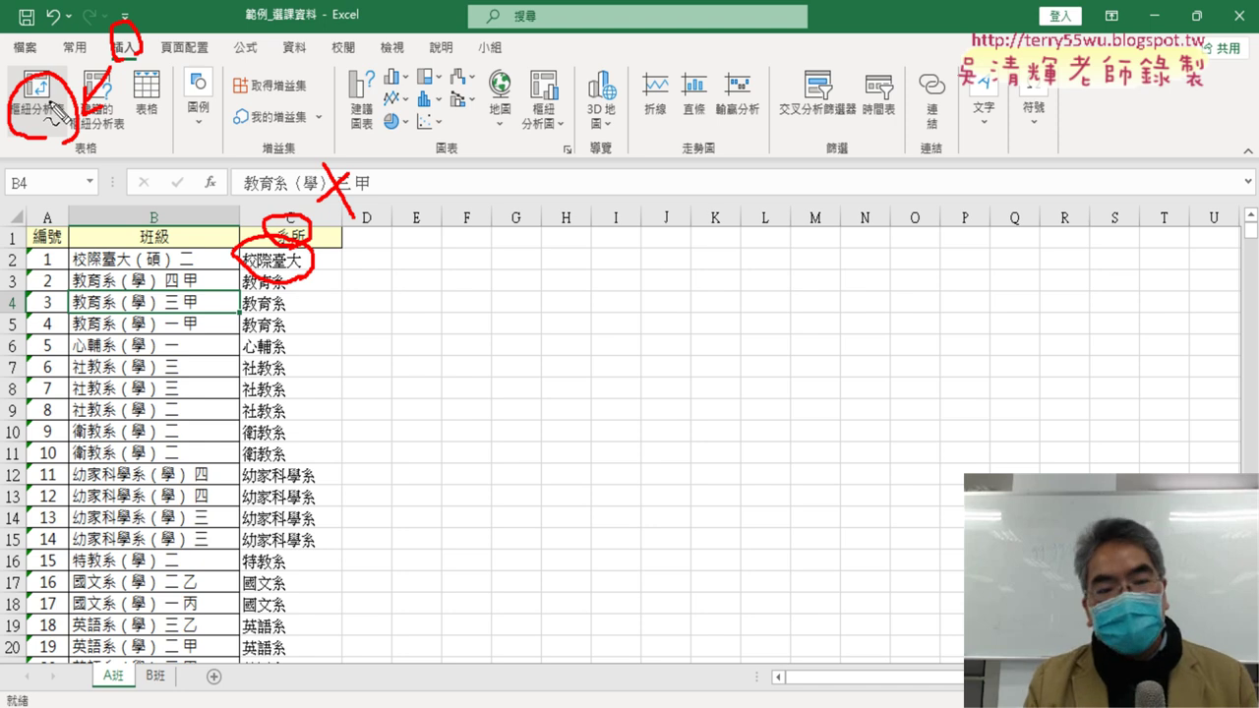
pyautogui.press('Escape')
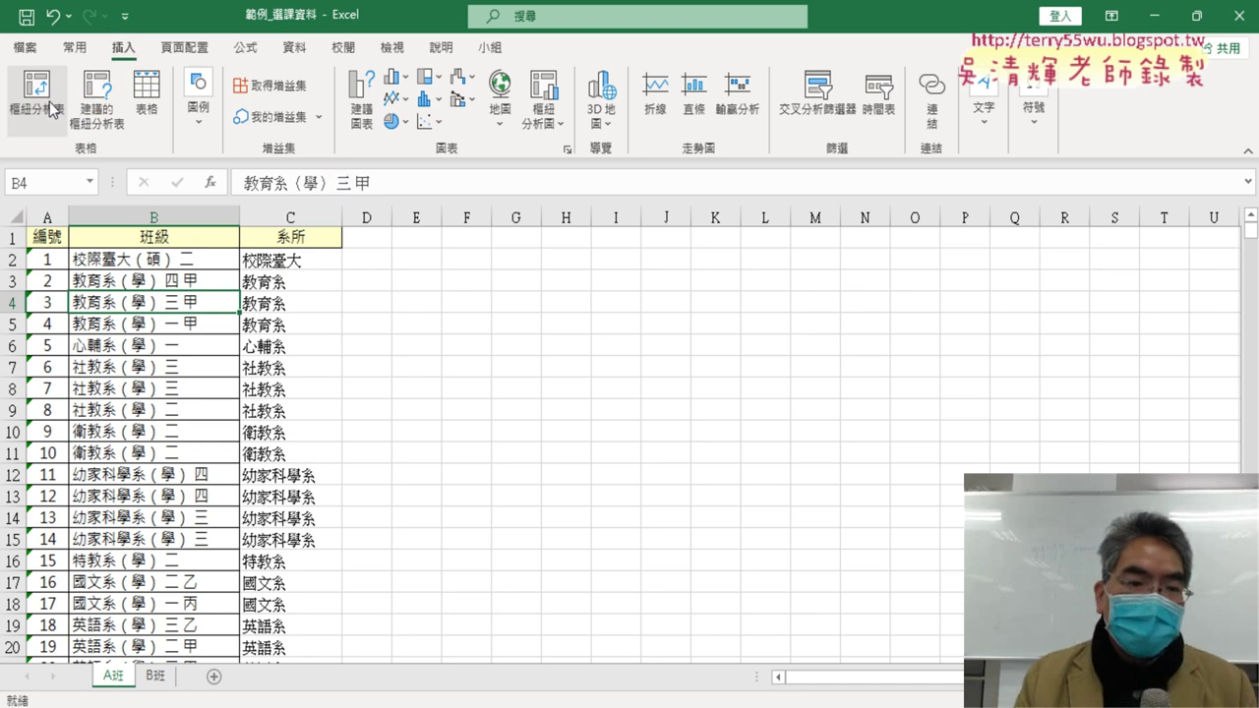
# Select cell B4 and launch PivotTable creation for A班!$A$1:$C$58
pyautogui.click(291, 217)
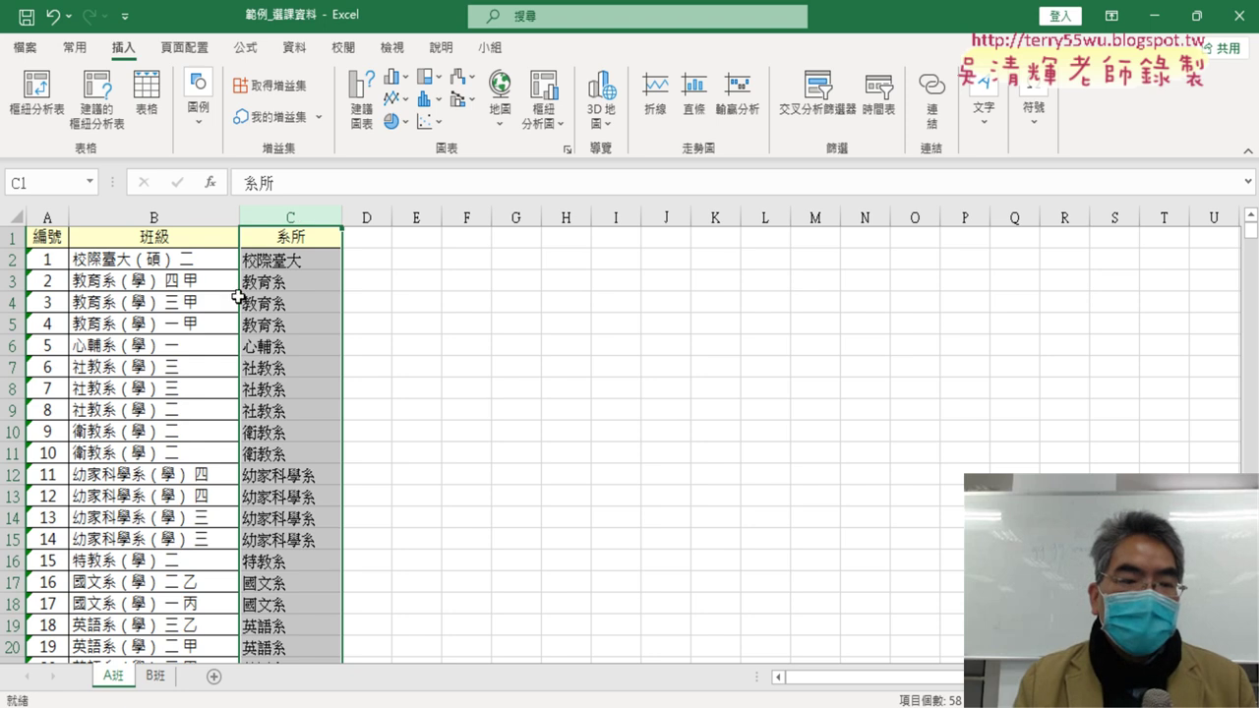
pyautogui.click(163, 302)
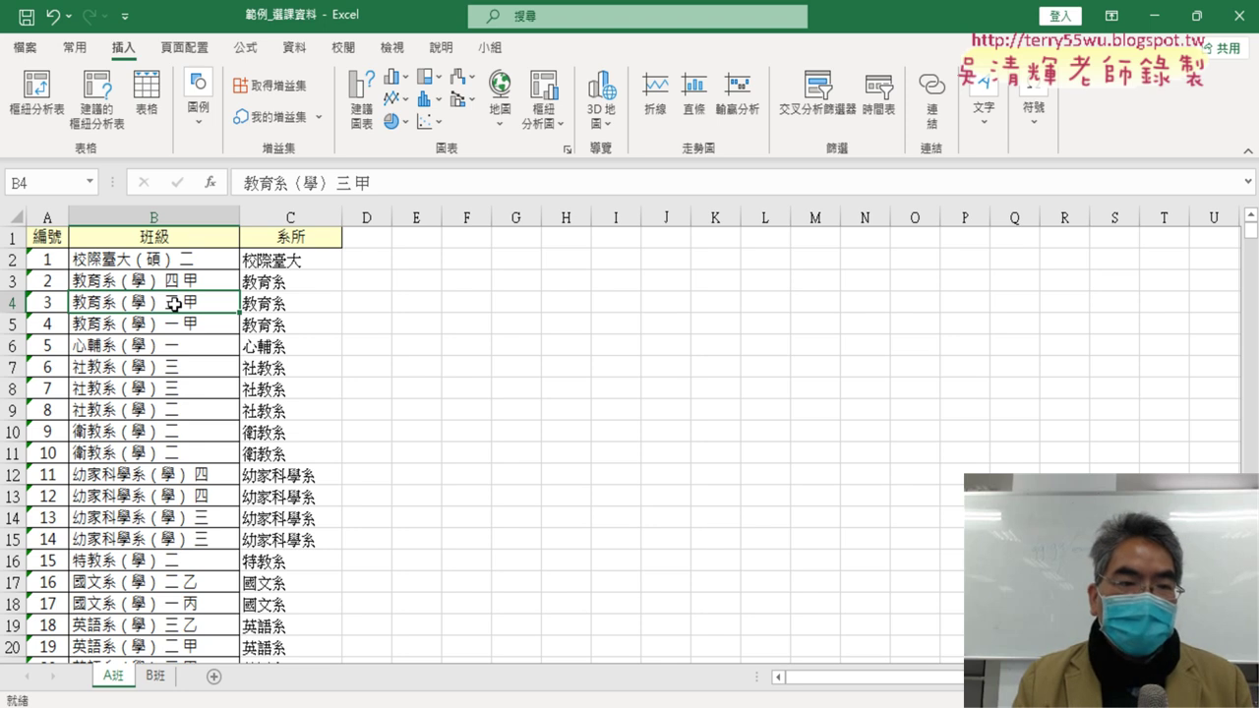
pyautogui.click(43, 104)
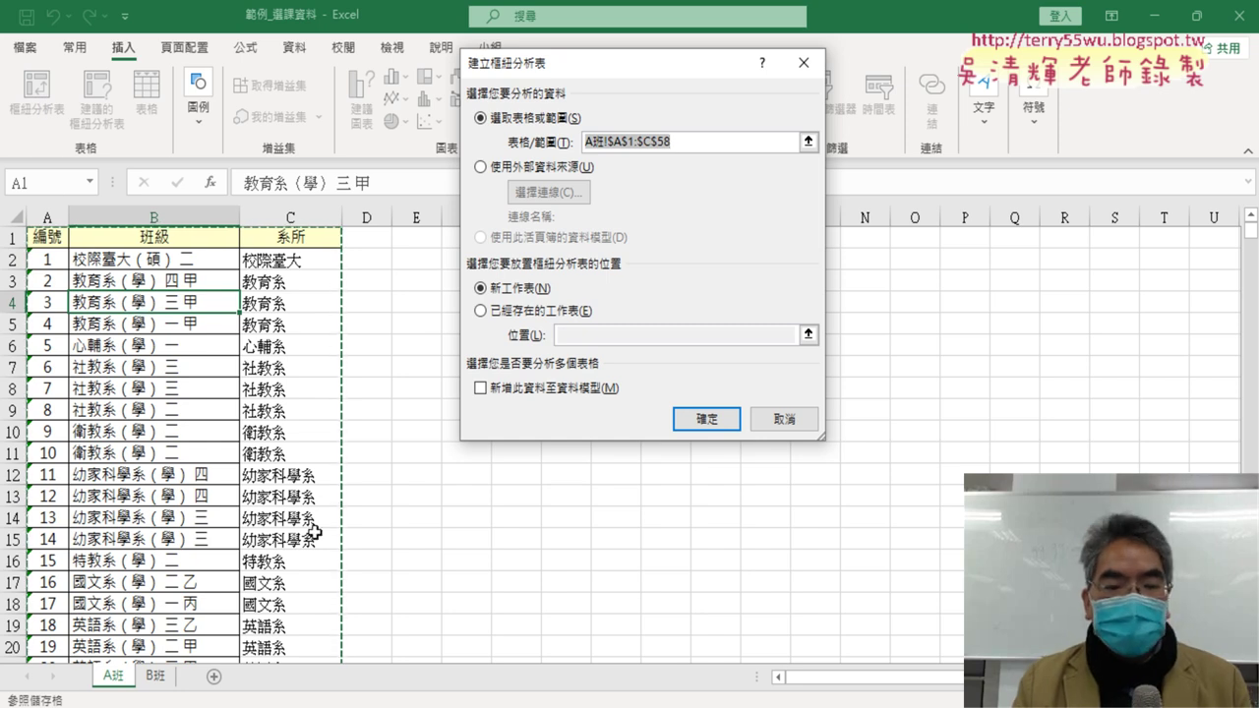
# Confirm the Create PivotTable dialog to place the PivotTable on a new sheet
pyautogui.scroll(-4, 310, 524)
pyautogui.scroll(-8, 310, 524)
pyautogui.scroll(-4, 310, 525)
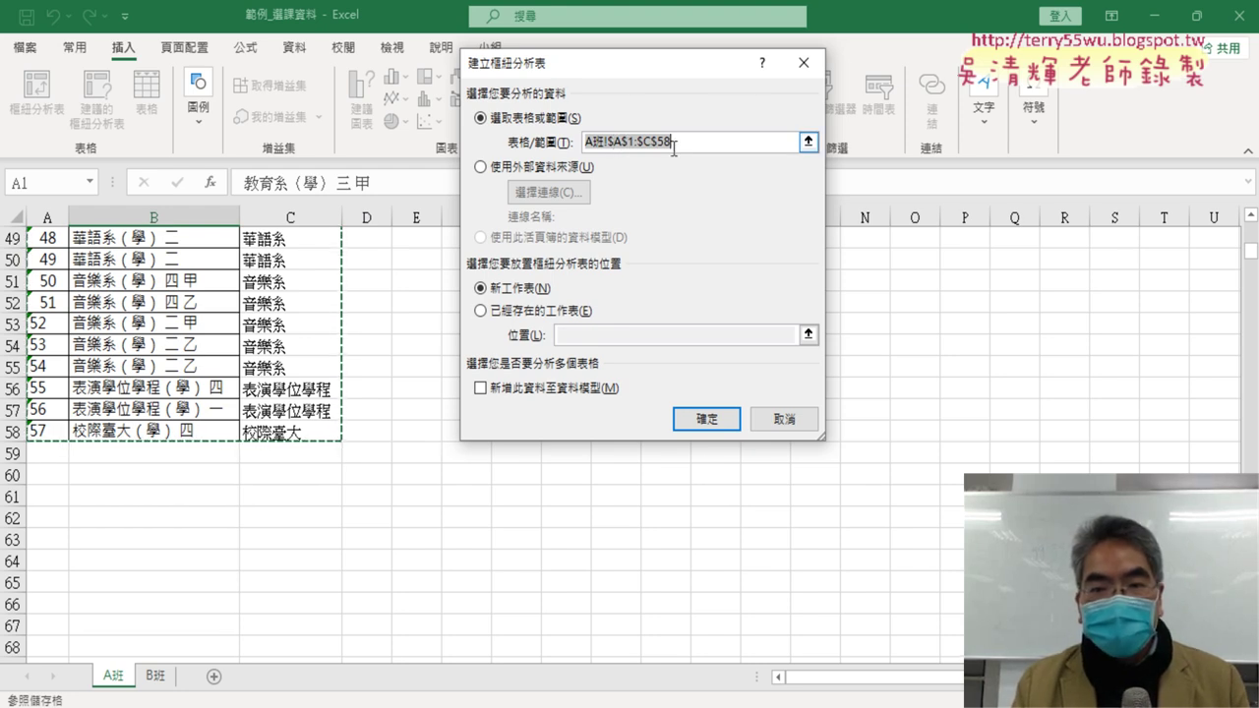
pyautogui.click(722, 429)
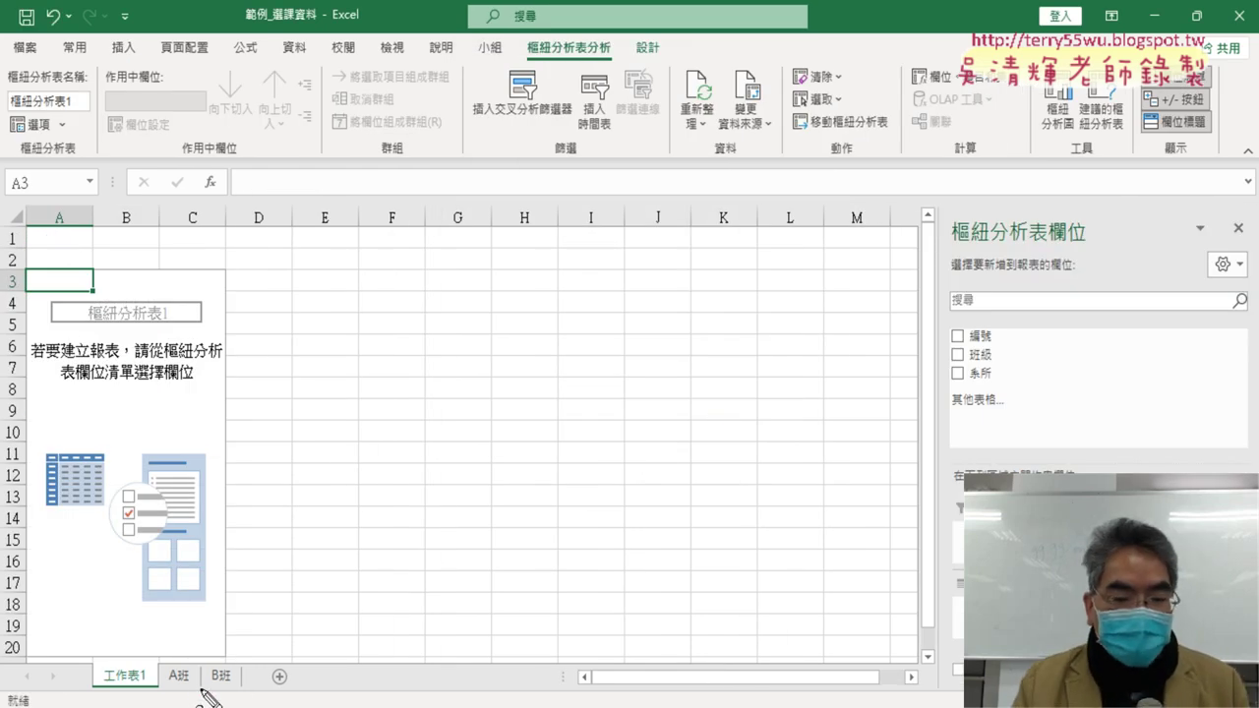
# Add the 系所 field as row labels, listing departments like 心輔系 and 幼家科學系
pyautogui.moveTo(163, 693)
pyautogui.mouseDown()
pyautogui.moveTo(201, 657)
pyautogui.moveTo(136, 641)
pyautogui.moveTo(127, 657)
pyautogui.moveTo(150, 655)
pyautogui.moveTo(138, 686)
pyautogui.mouseUp()
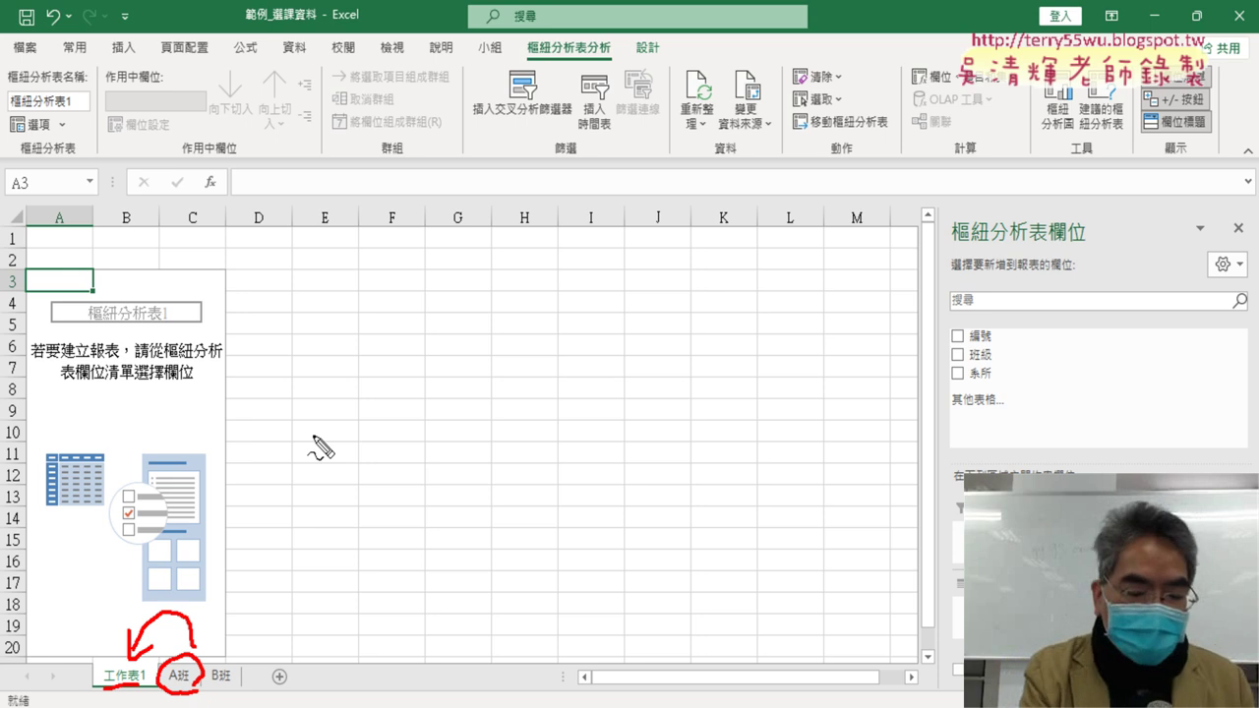
pyautogui.press('Escape')
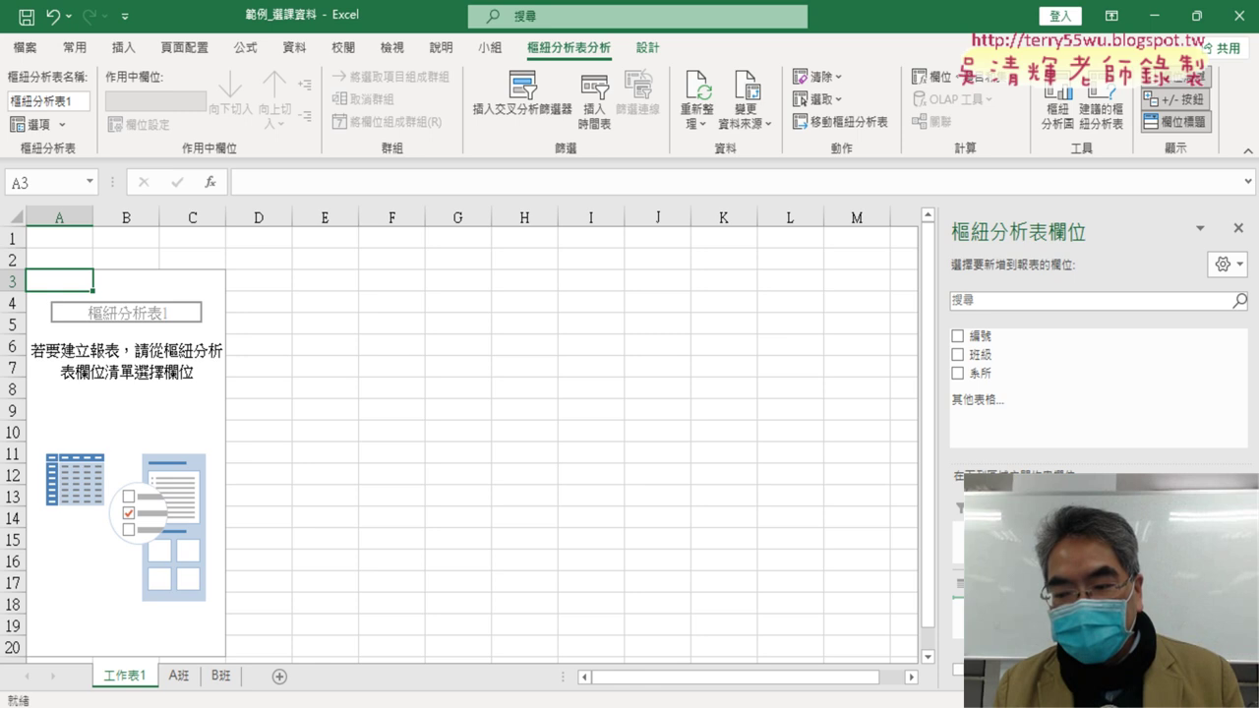
pyautogui.click(957, 374)
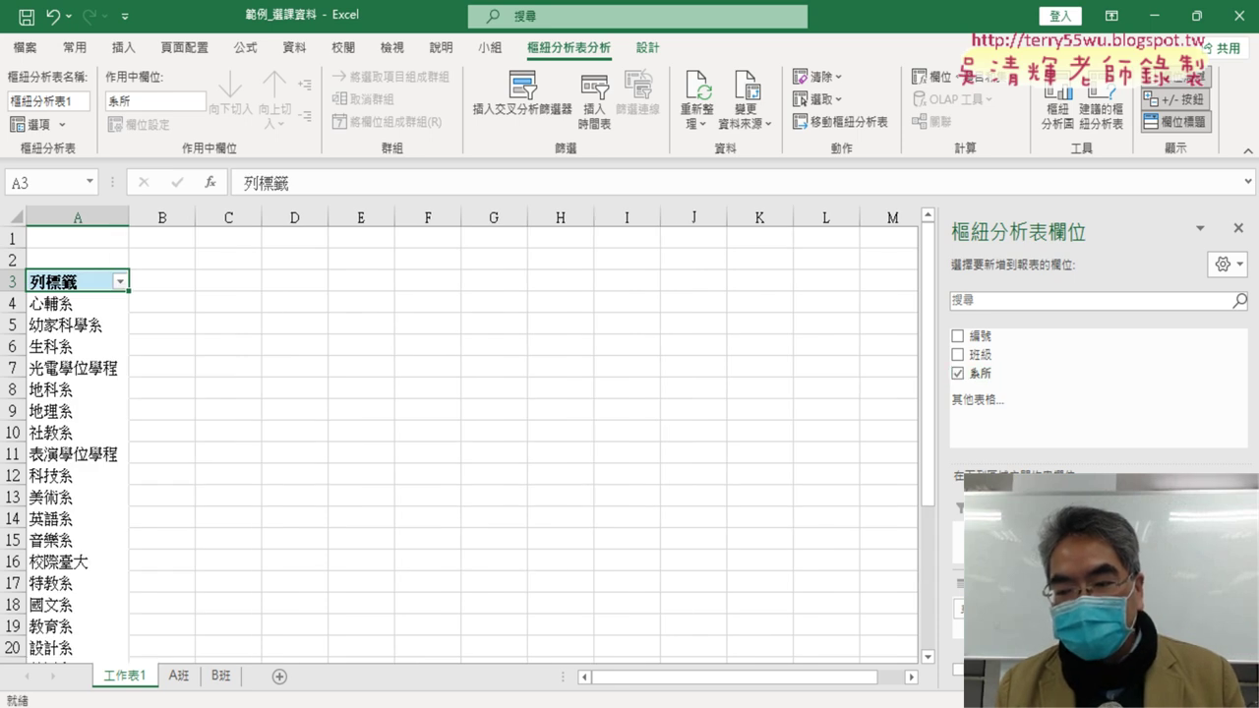
# Add 系所 to the Values area to count each department (音樂系 5), then show the A班 sheet
pyautogui.moveTo(979, 374); pyautogui.dragTo(1111, 610)
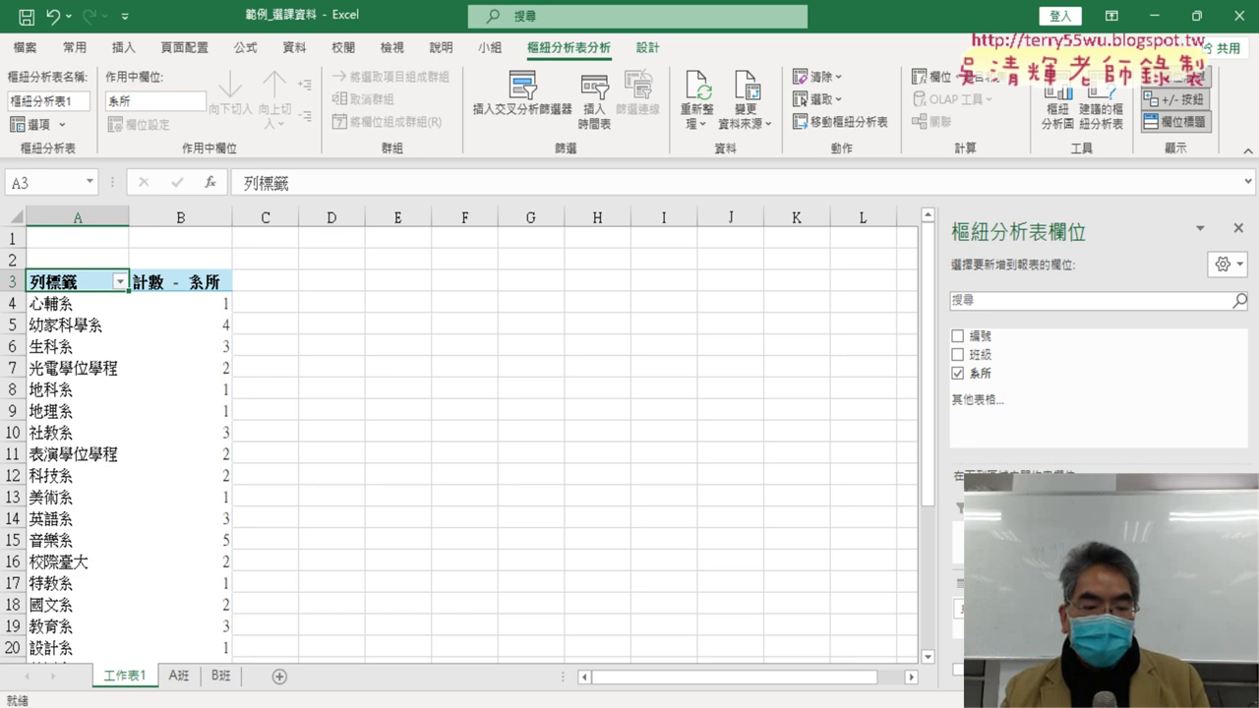
pyautogui.click(178, 676)
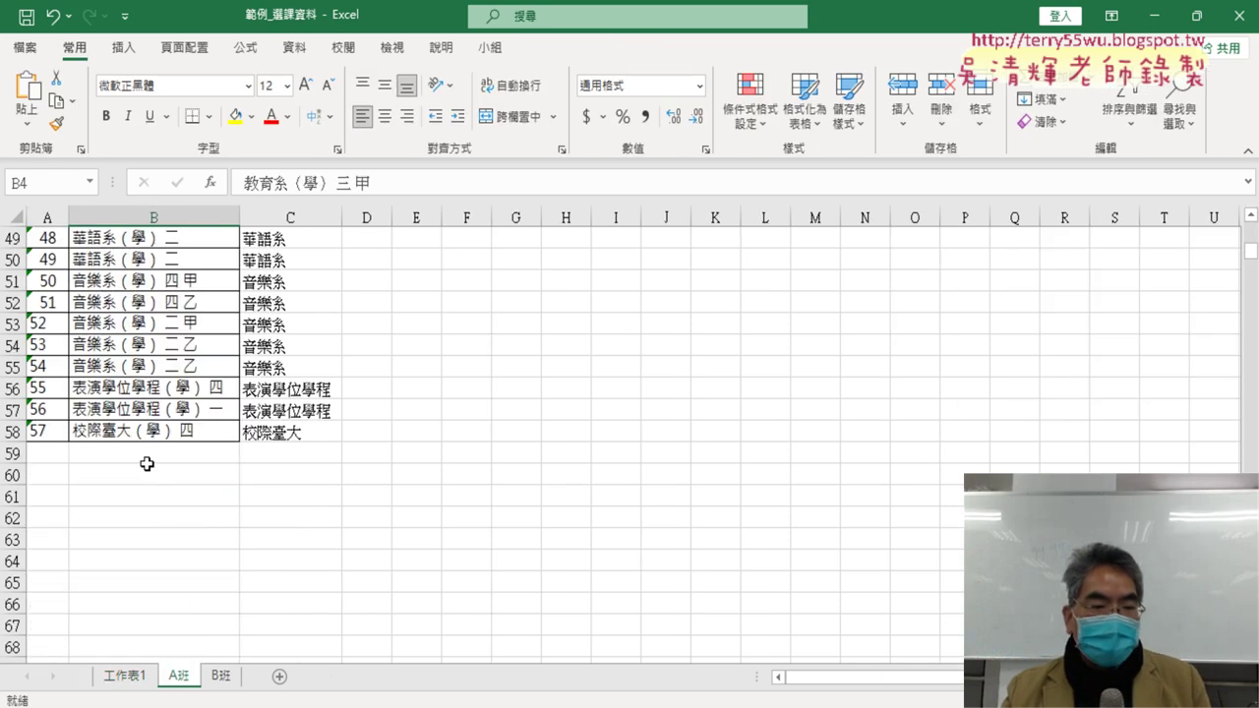
# Inspect several class entries on A班, then return to the 工作表1 pivot
pyautogui.scroll(9, 147, 459)
pyautogui.scroll(3, 145, 463)
pyautogui.scroll(4, 145, 463)
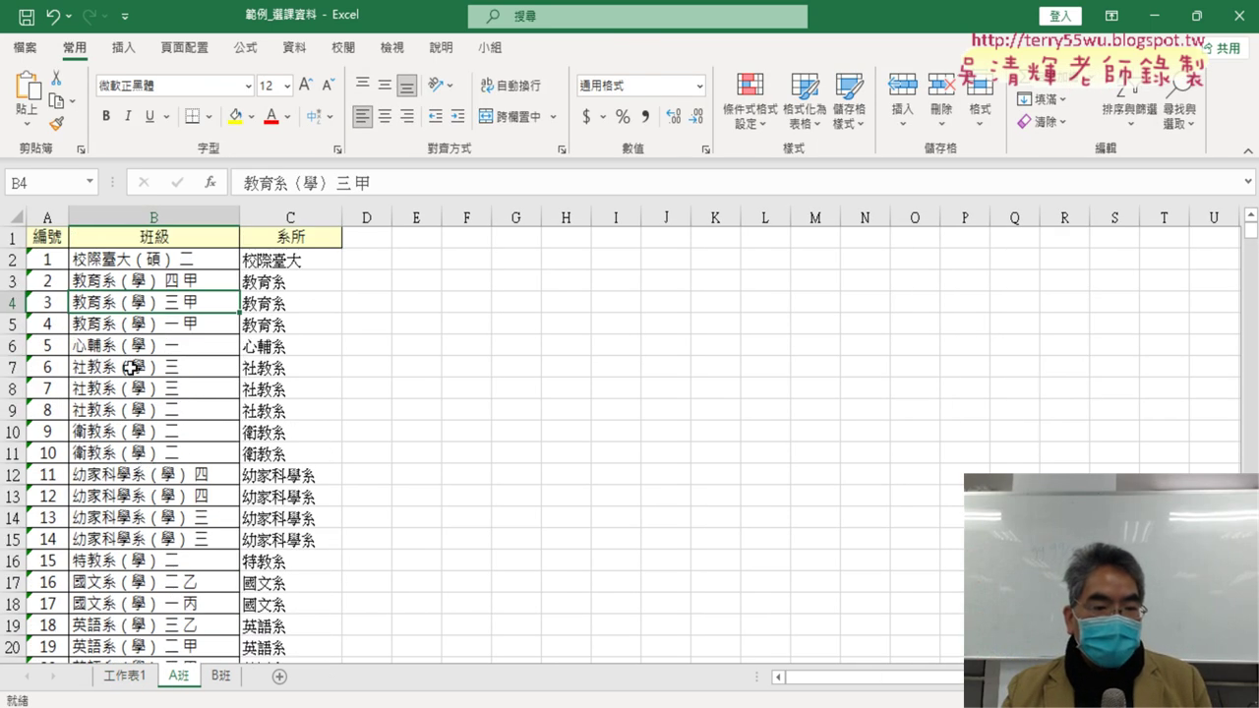
pyautogui.click(104, 281)
pyautogui.click(104, 302)
pyautogui.click(104, 322)
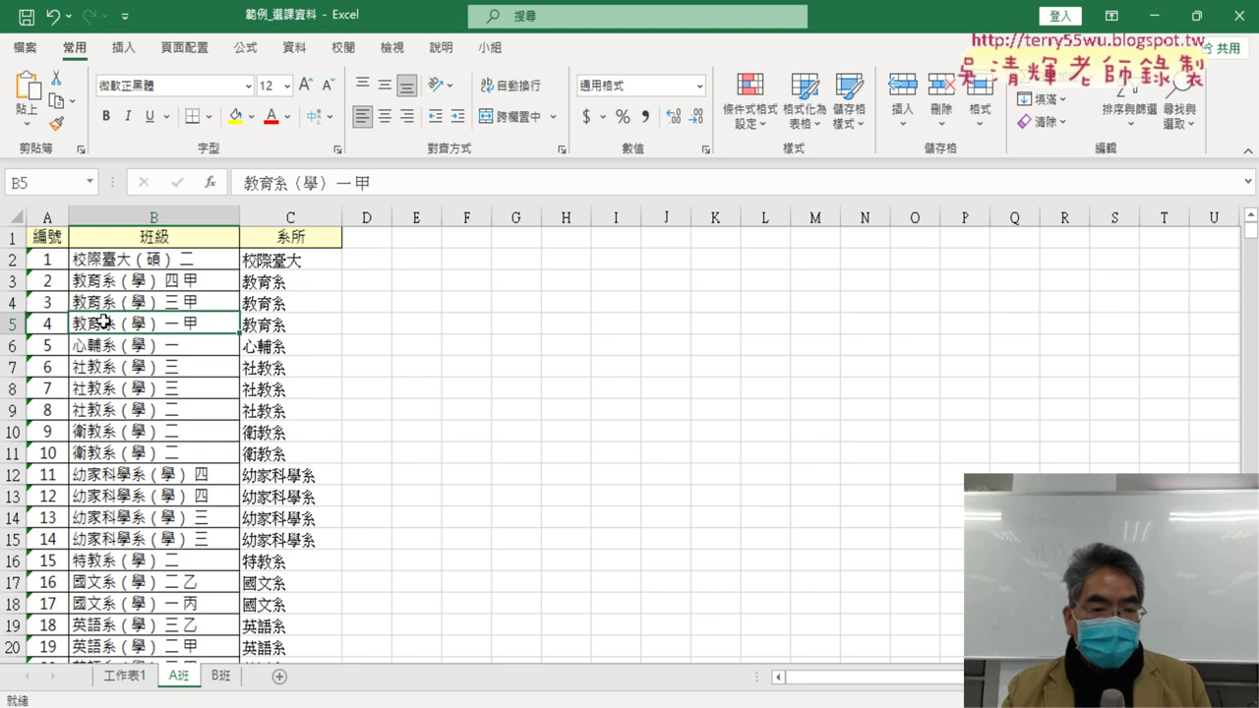
pyautogui.click(120, 676)
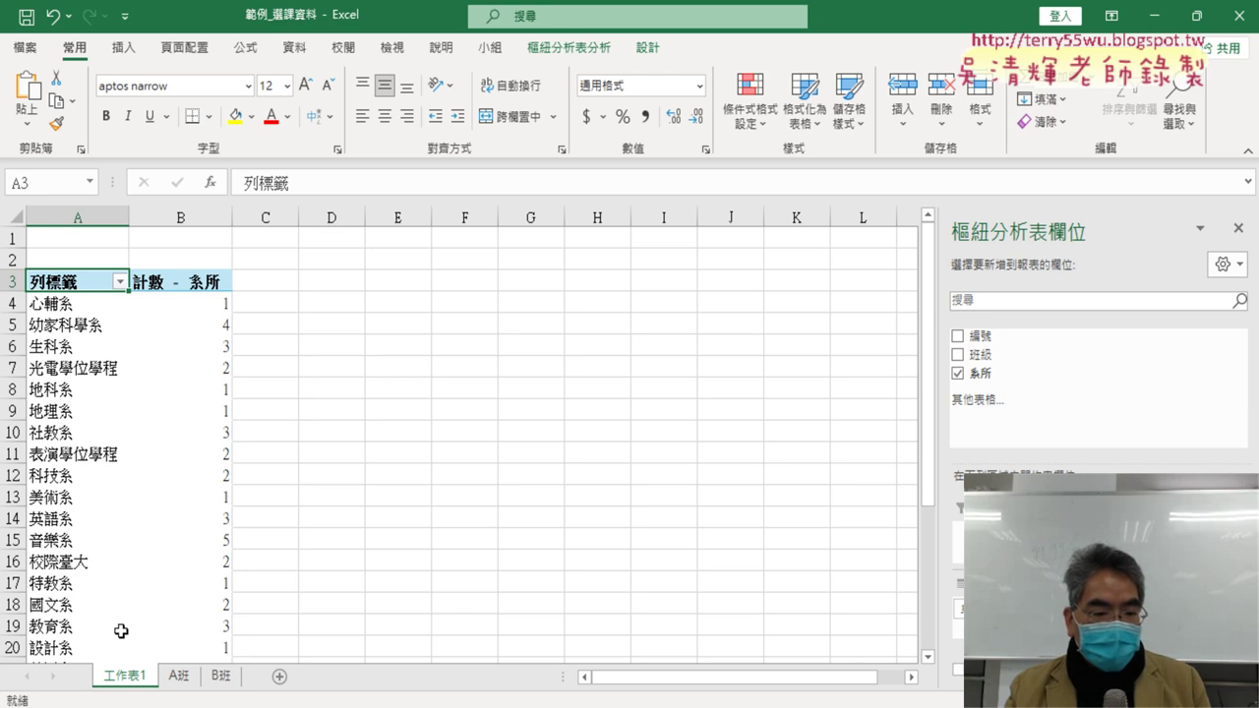
# Cross-check the 教育系 count against A班 entries, then select the pivot's first count cell (B4)
pyautogui.click(221, 631)
pyautogui.click(178, 676)
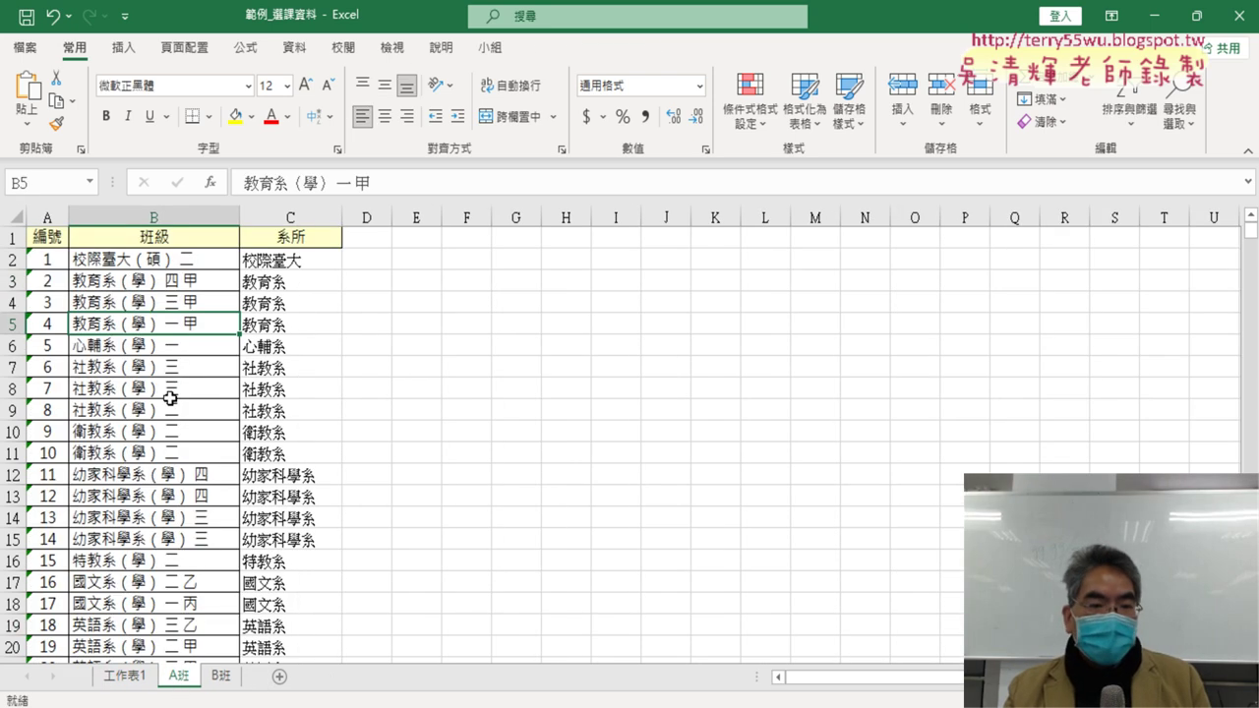
pyautogui.click(145, 288)
pyautogui.click(145, 303)
pyautogui.click(144, 320)
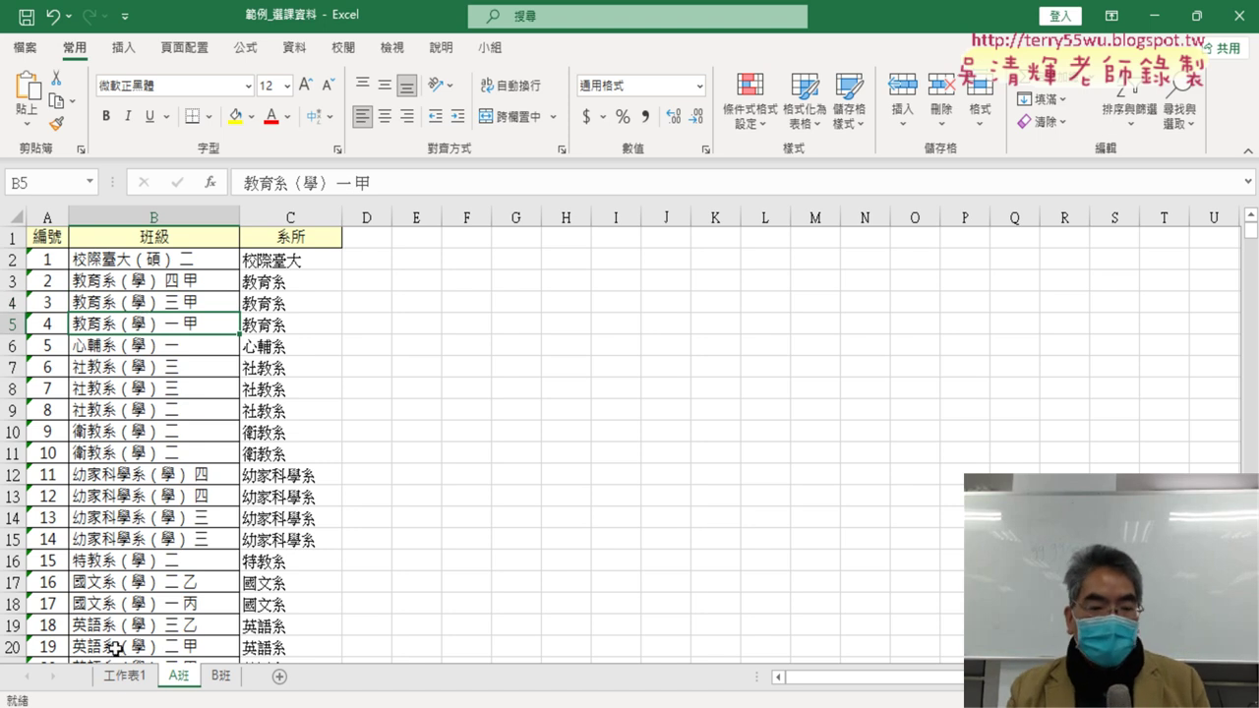
pyautogui.click(125, 678)
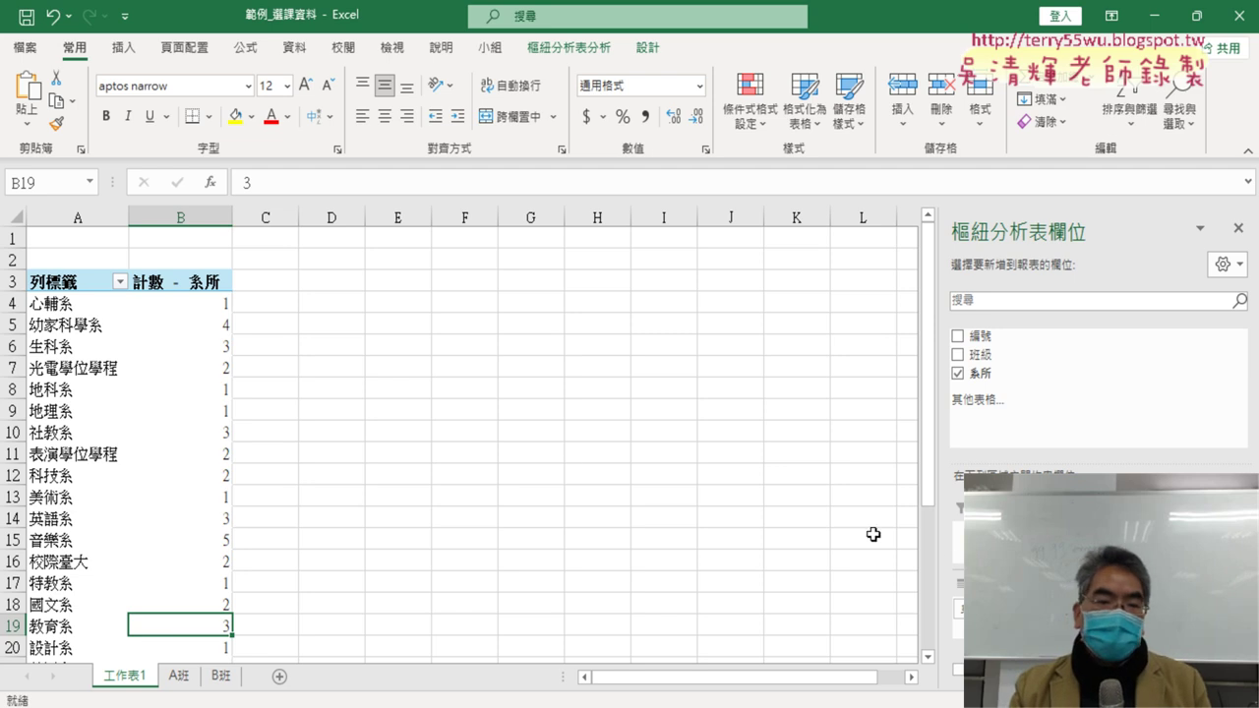
pyautogui.click(200, 300)
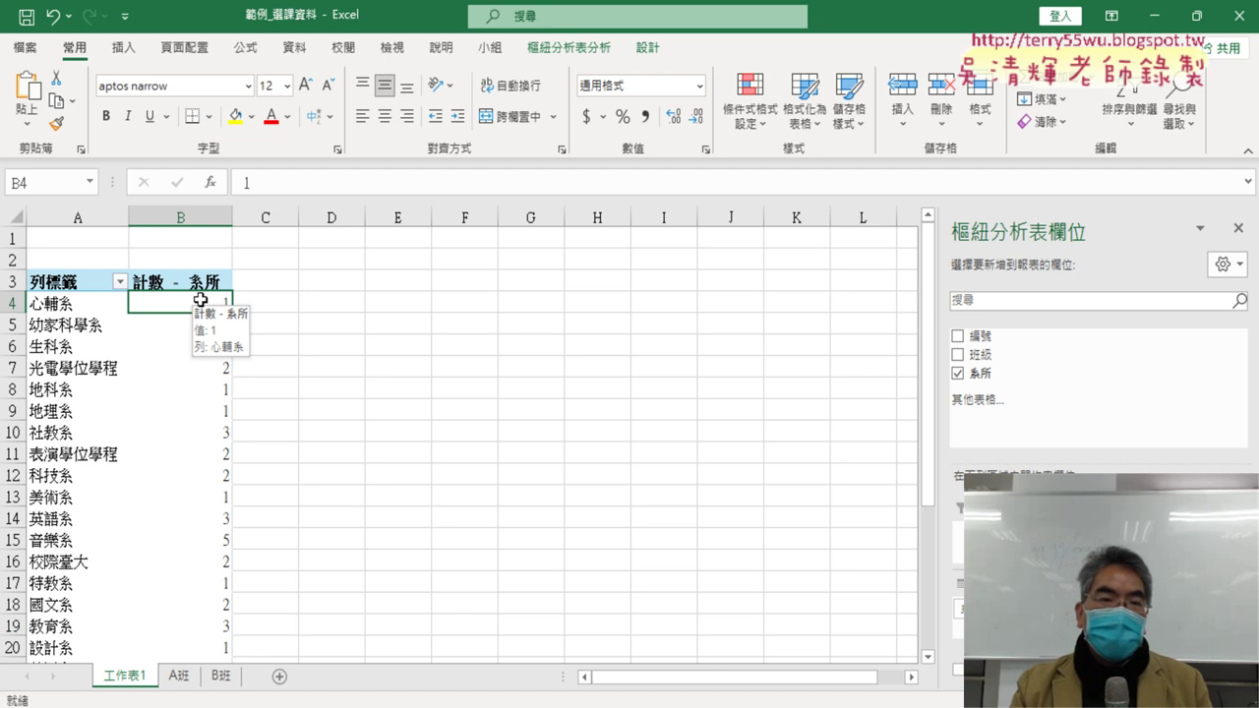
pyautogui.click(292, 49)
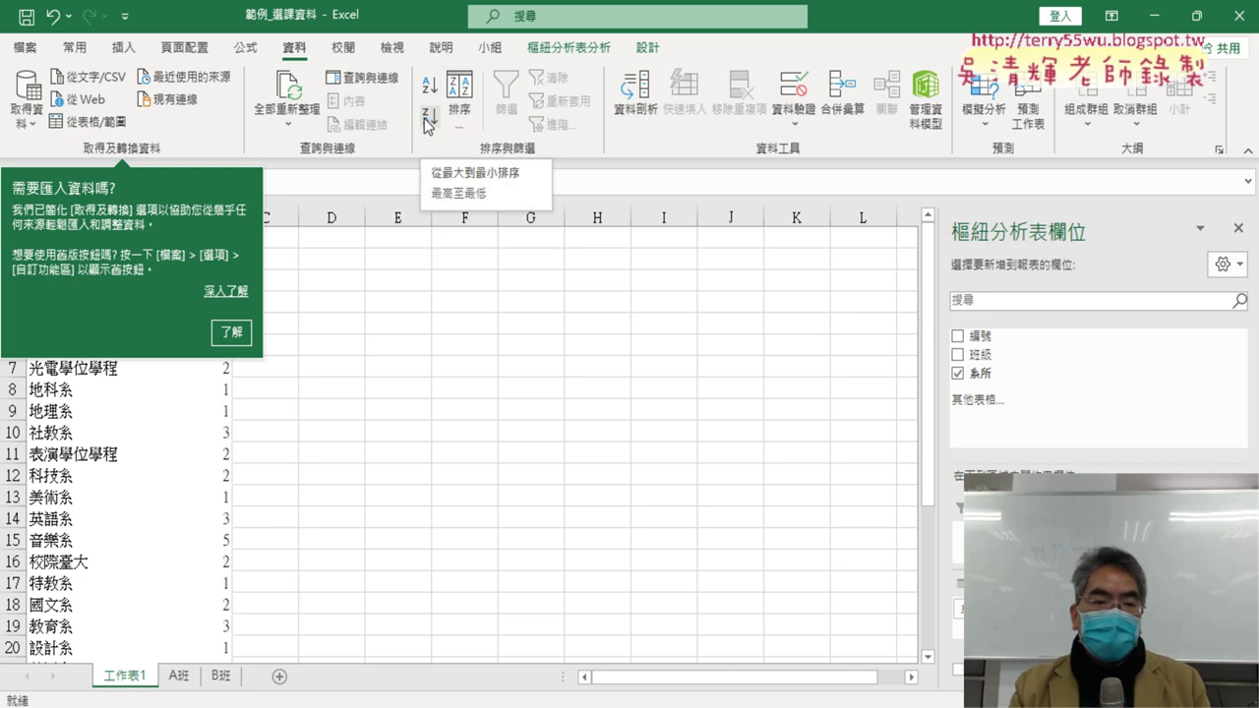
# Sort the pivot's department counts largest to smallest, putting 音樂系 (5) at the top
pyautogui.click(236, 333)
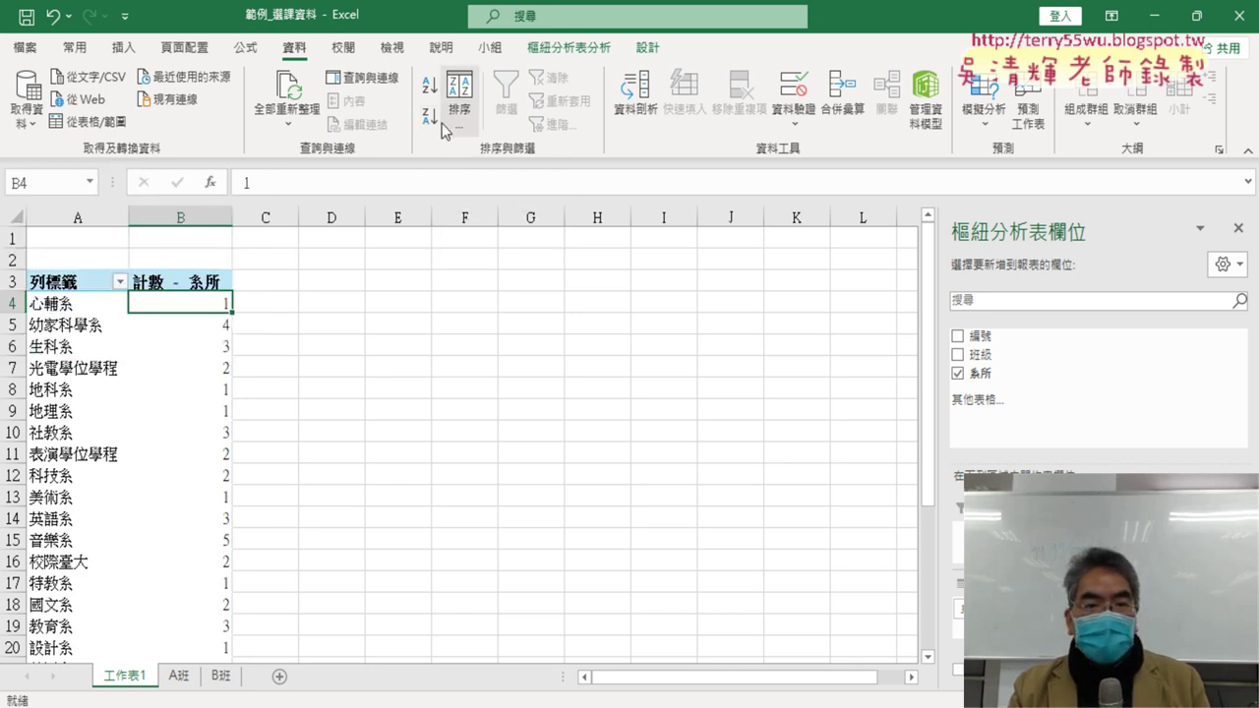
pyautogui.moveTo(201, 301)
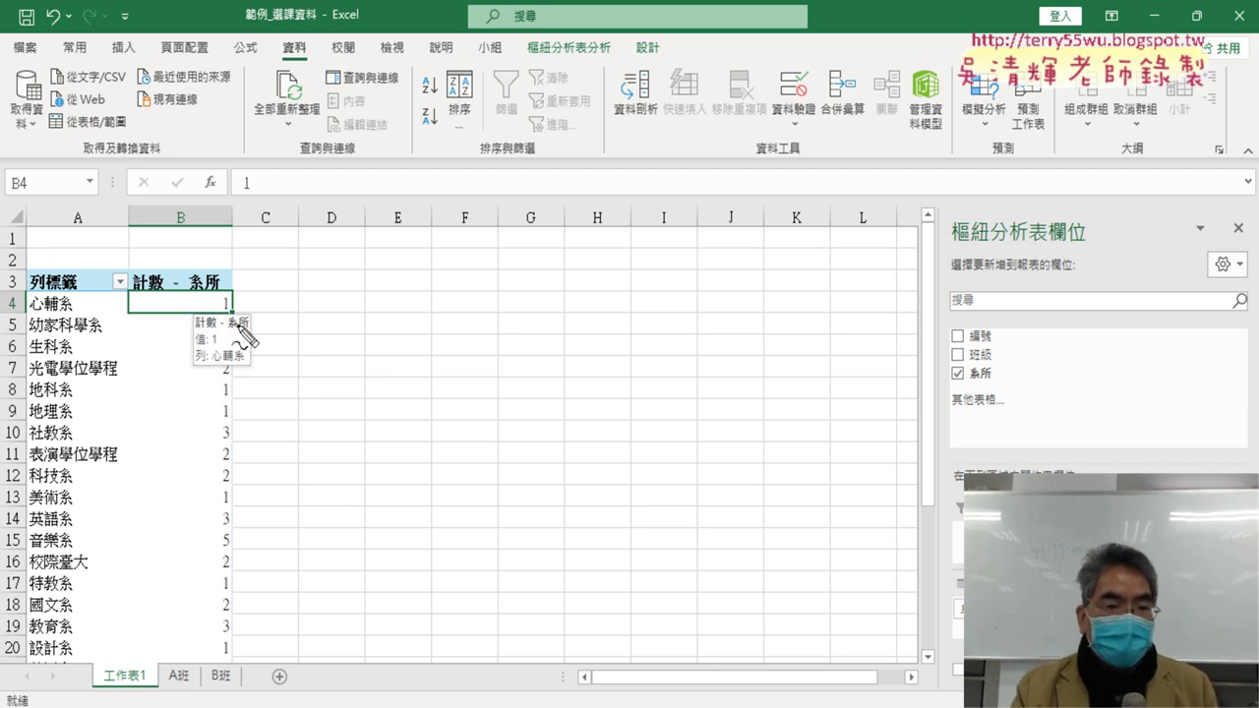
pyautogui.moveTo(246, 335); pyautogui.dragTo(248, 328)
pyautogui.moveTo(316, 61)
pyautogui.mouseDown()
pyautogui.moveTo(306, 36)
pyautogui.moveTo(316, 61)
pyautogui.mouseUp()
pyautogui.moveTo(431, 131)
pyautogui.mouseDown()
pyautogui.moveTo(429, 114)
pyautogui.moveTo(437, 144)
pyautogui.mouseUp()
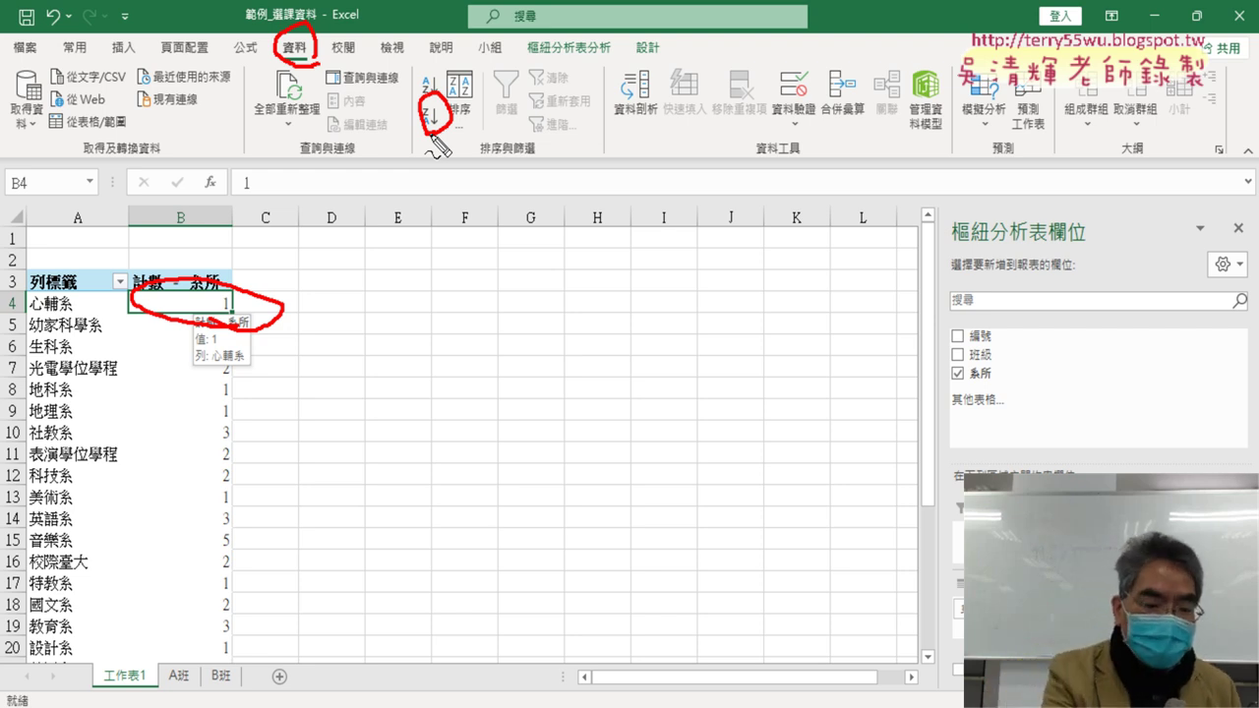
pyautogui.press('Escape')
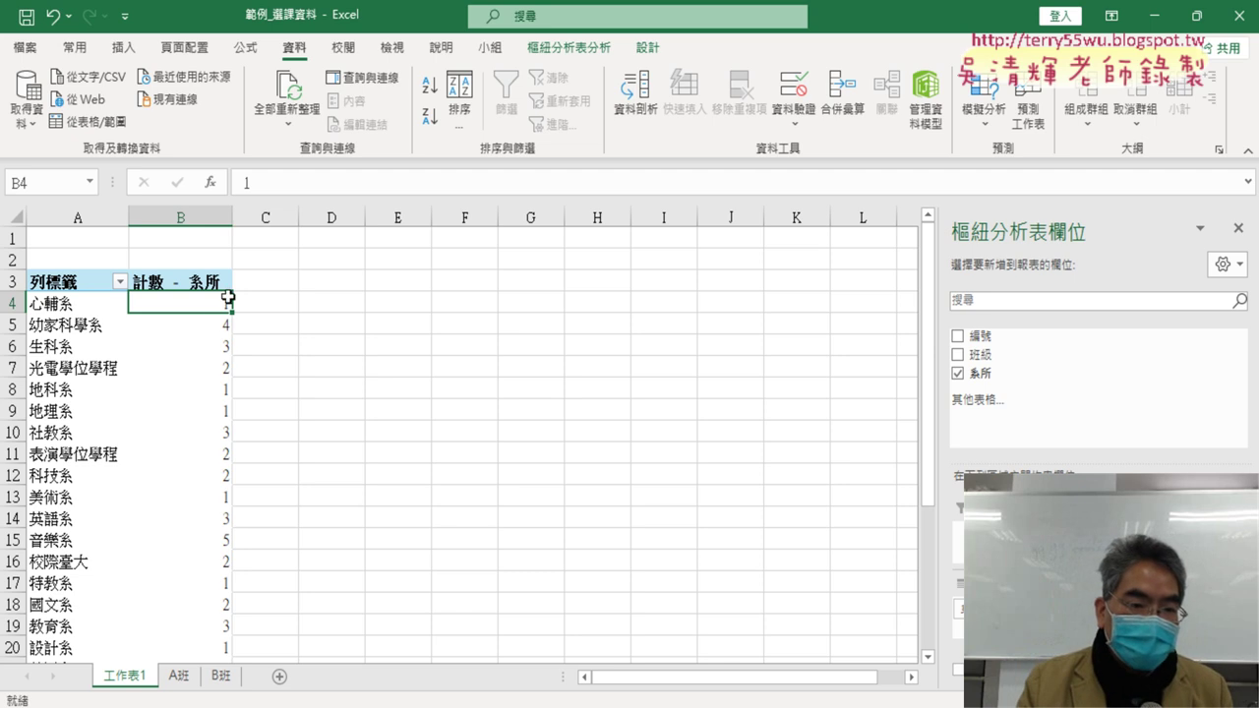
pyautogui.click(430, 118)
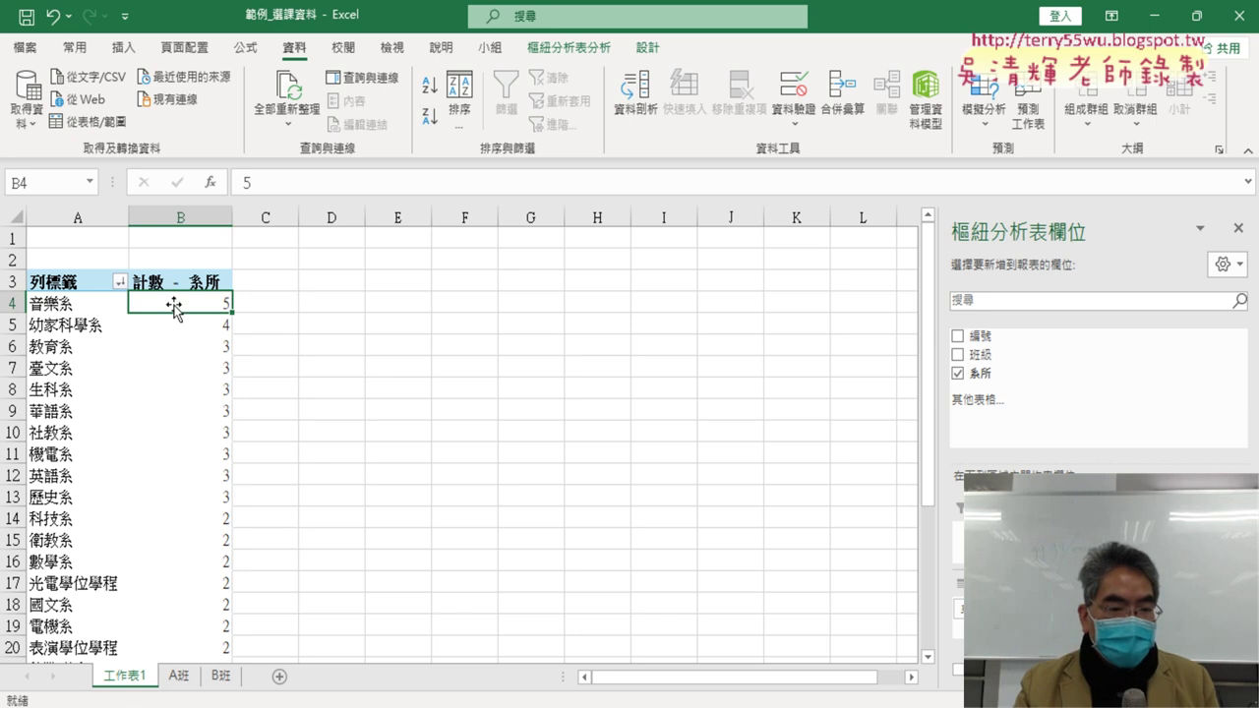
# Verify the sorted counts for 幼家科學系, 教育系 and 臺文系, and bring up the PivotTable Analyze tools
pyautogui.click(196, 325)
pyautogui.scroll(-2, 201, 359)
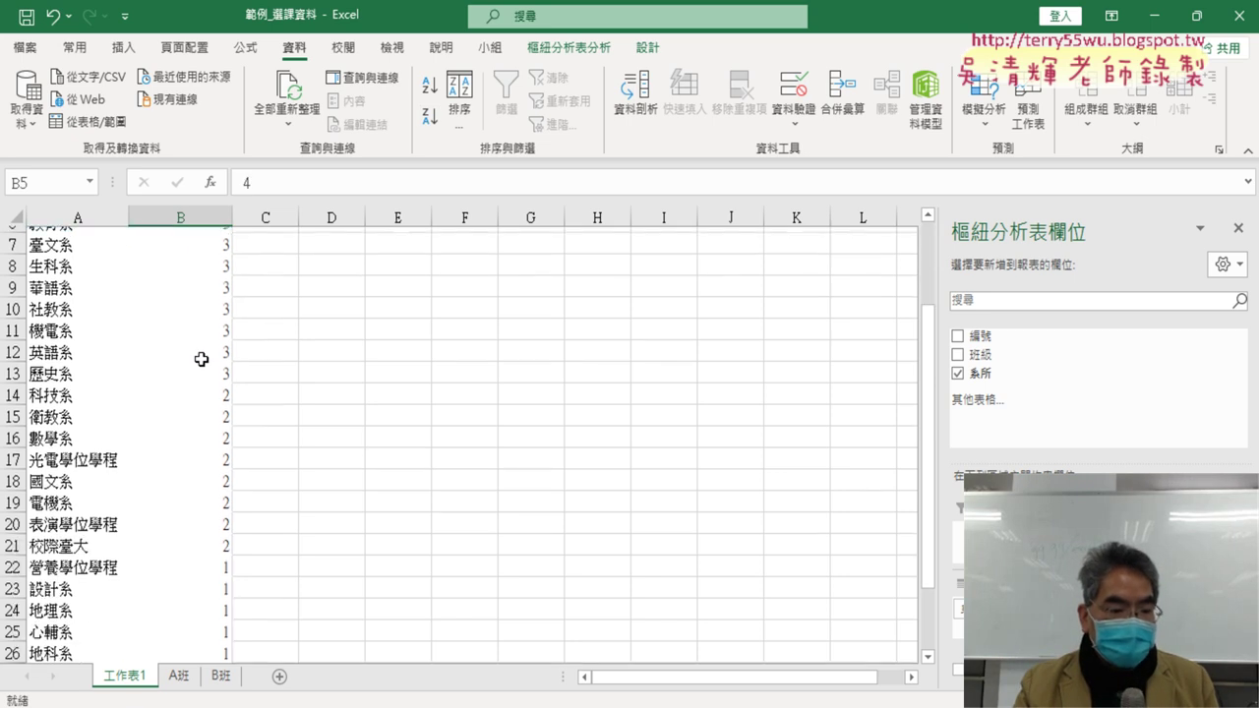
pyautogui.moveTo(201, 368)
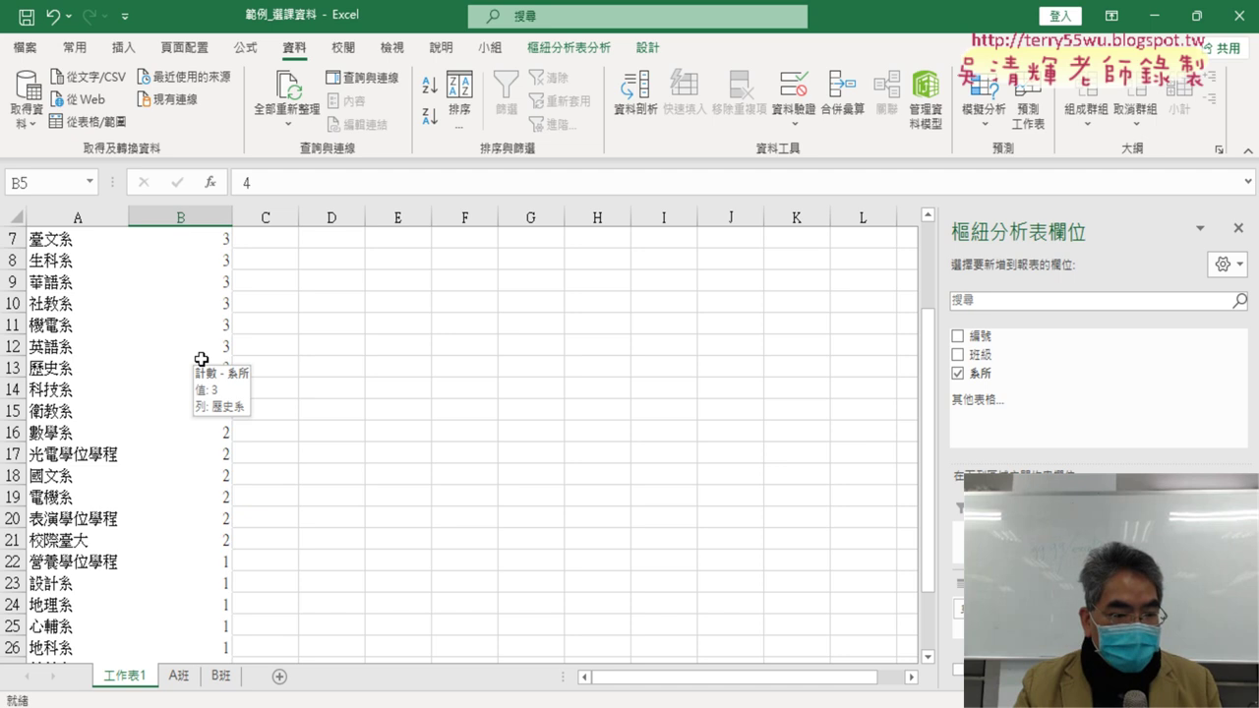
pyautogui.scroll(2, 200, 359)
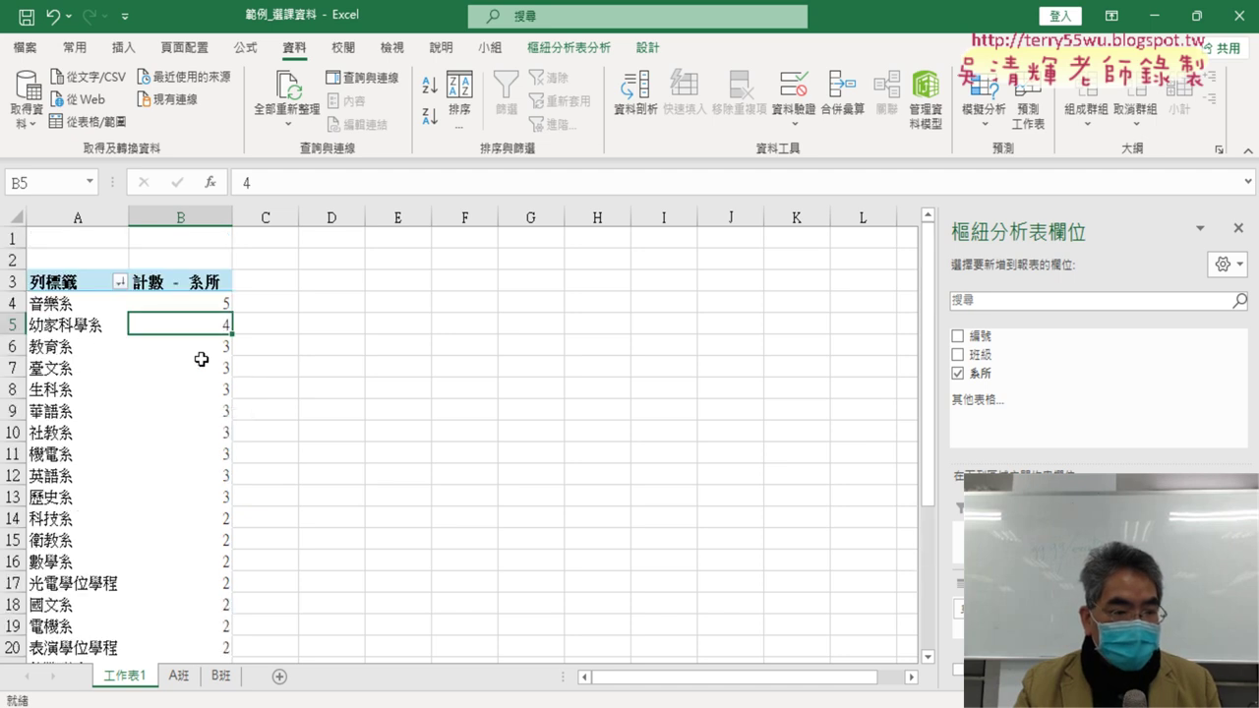
pyautogui.click(191, 348)
pyautogui.click(194, 364)
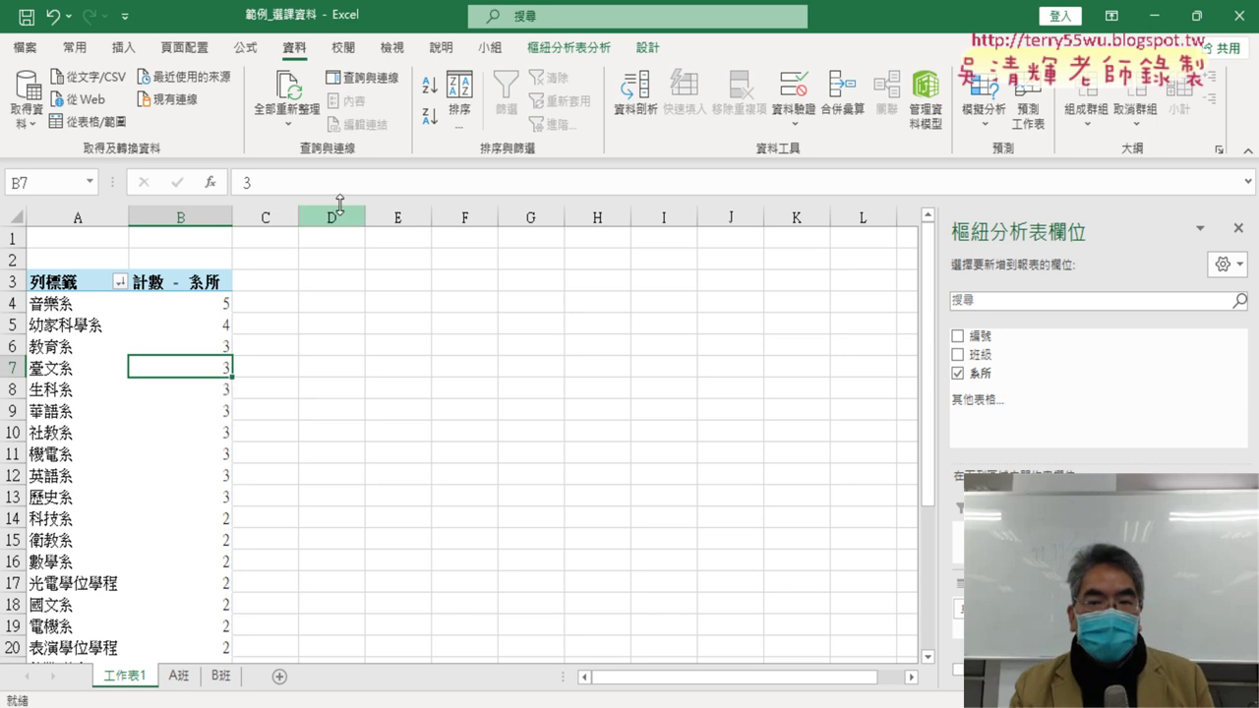
pyautogui.click(571, 51)
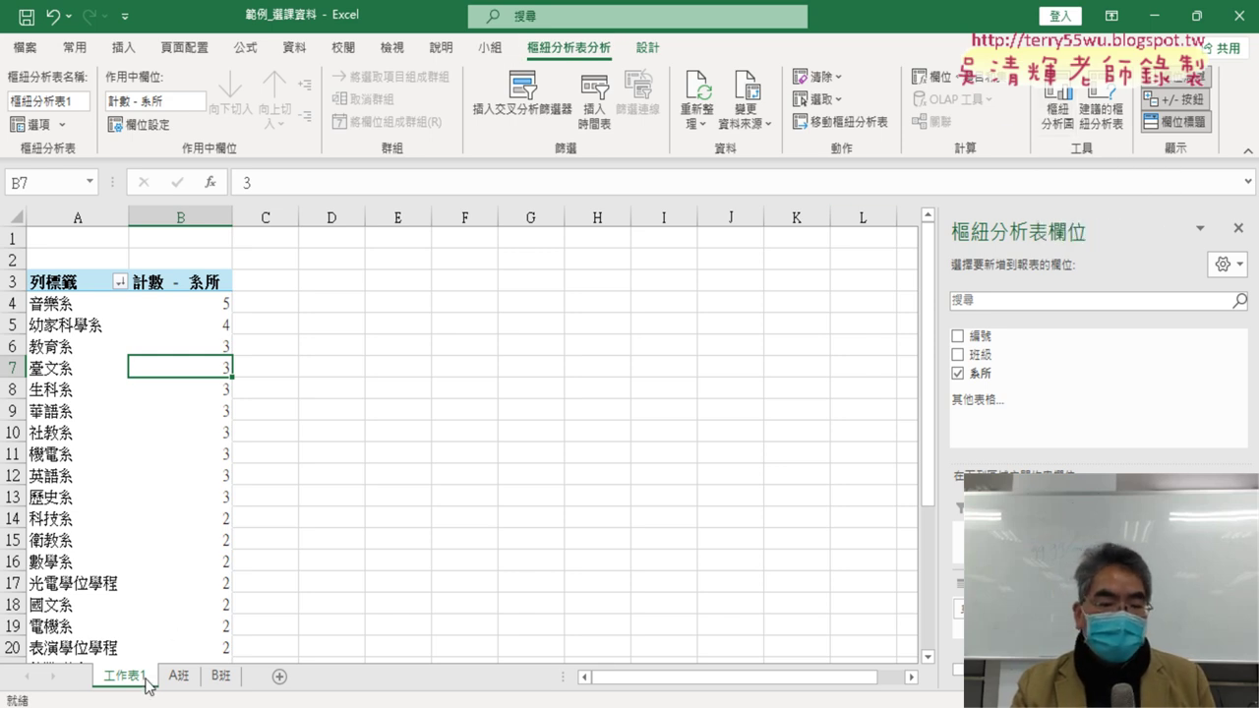
# Review the department-extracting formula in A班's C2 and the Insert PivotTable tools
pyautogui.click(180, 677)
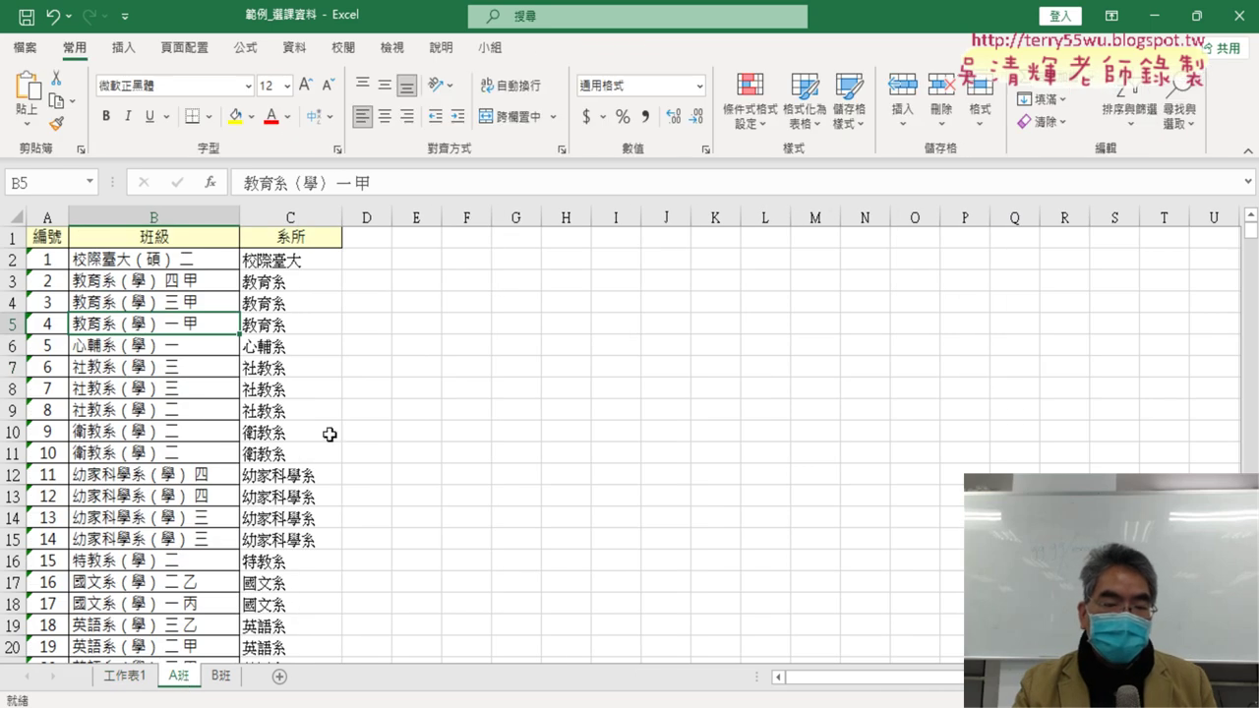
pyautogui.click(294, 263)
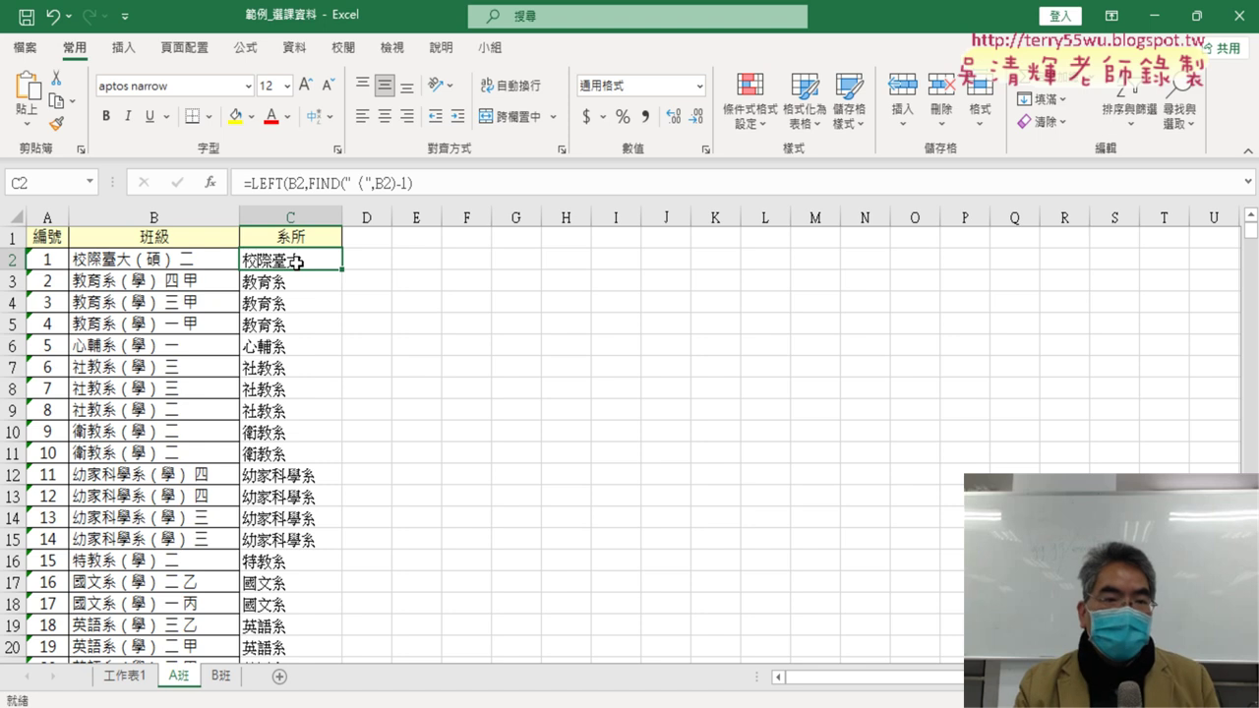
pyautogui.click(123, 47)
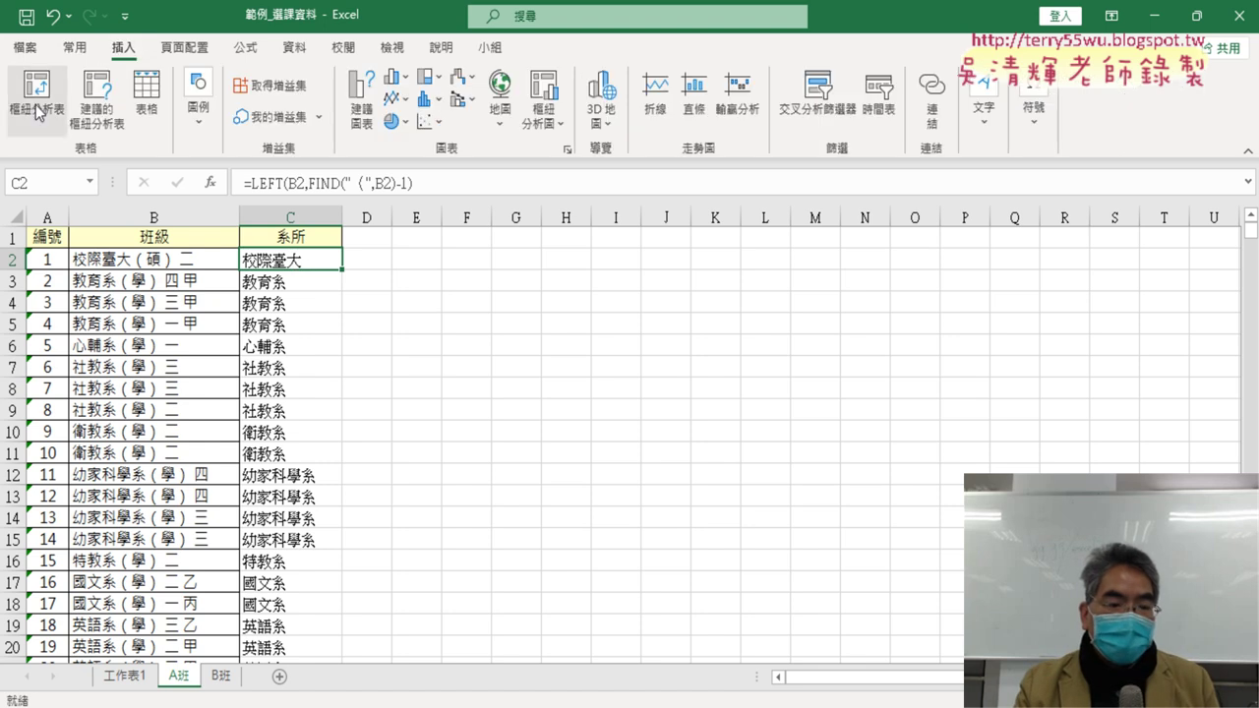
# Return to 工作表1 and select the top 音樂系 count with the Data tools shown
pyautogui.click(133, 676)
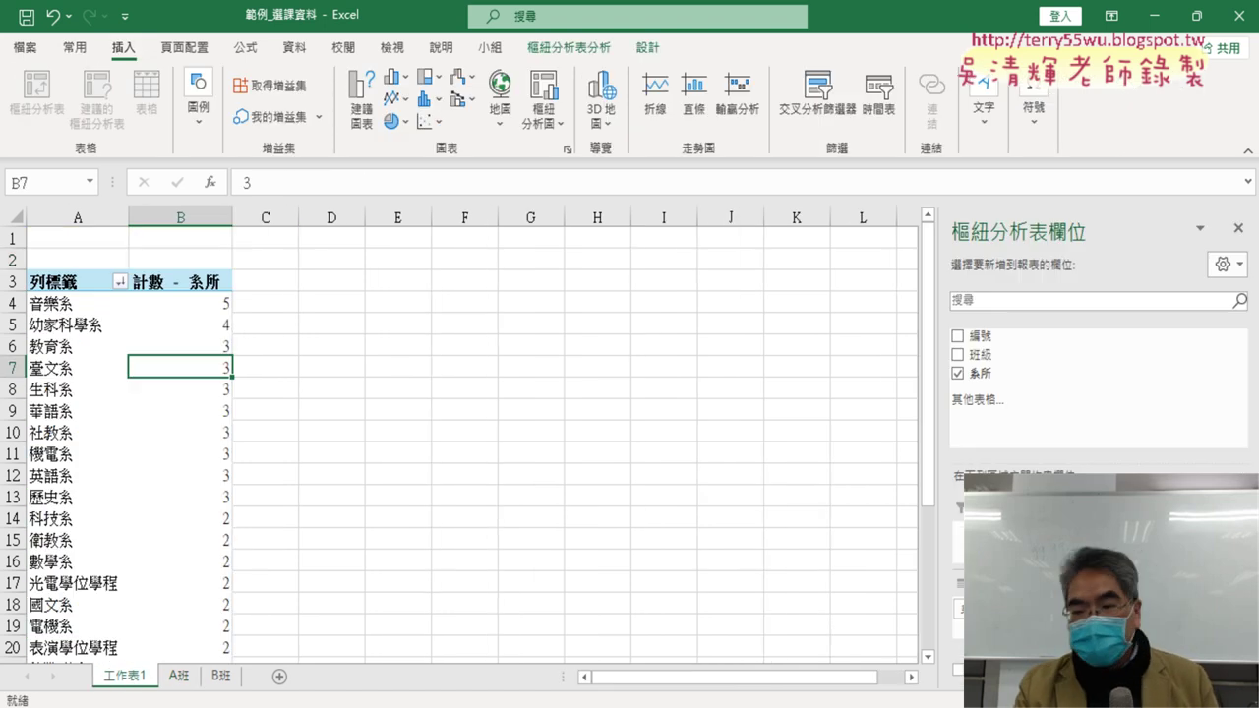
pyautogui.click(209, 311)
pyautogui.click(294, 47)
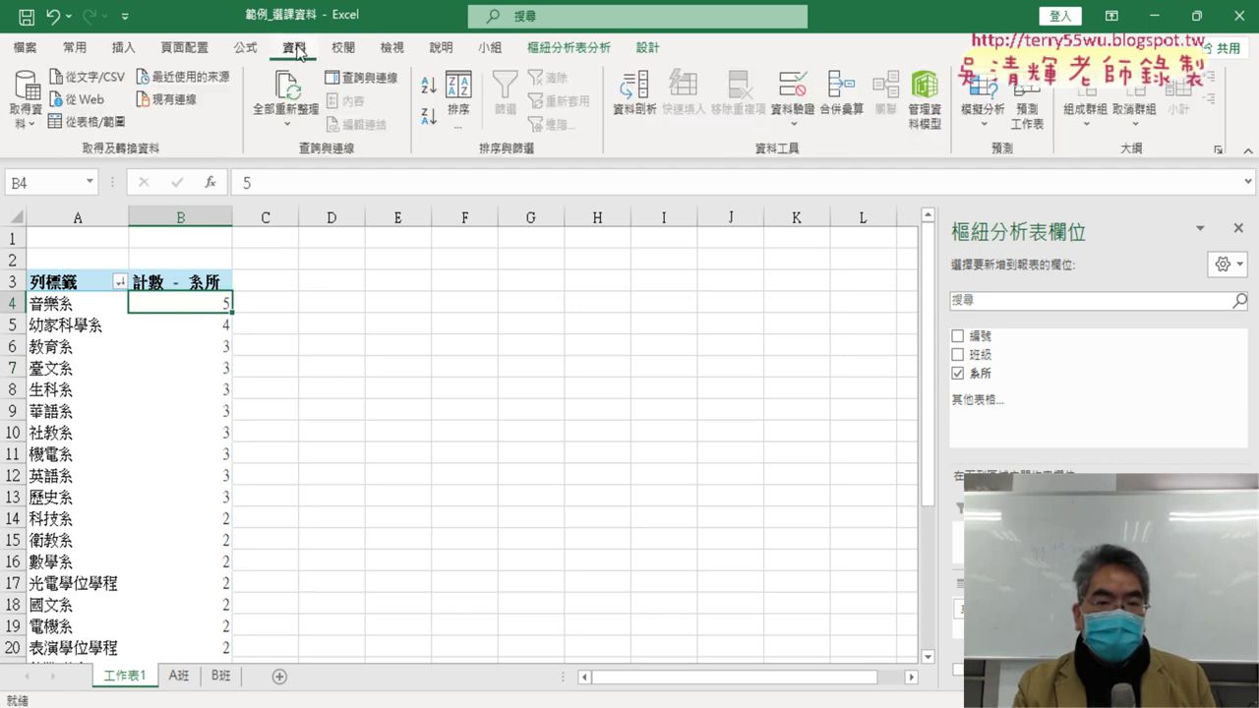